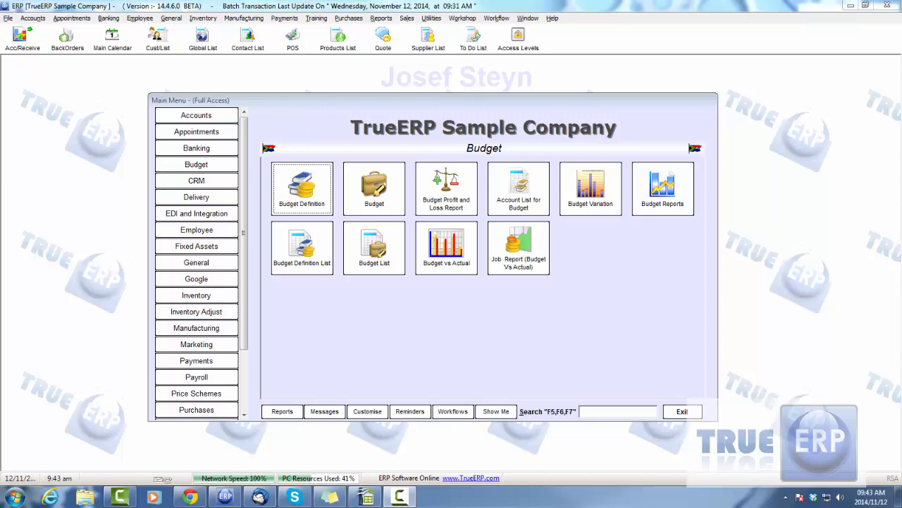
{"action": "left_click", "coordinate": [197, 123]}
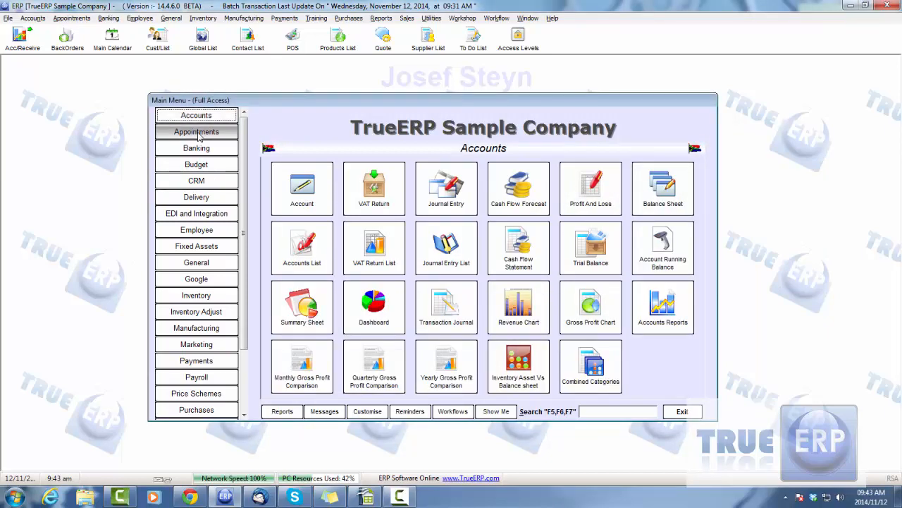
{"action": "left_click", "coordinate": [197, 132]}
{"action": "left_click", "coordinate": [197, 148]}
{"action": "left_click", "coordinate": [196, 164]}
{"action": "left_click", "coordinate": [197, 180]}
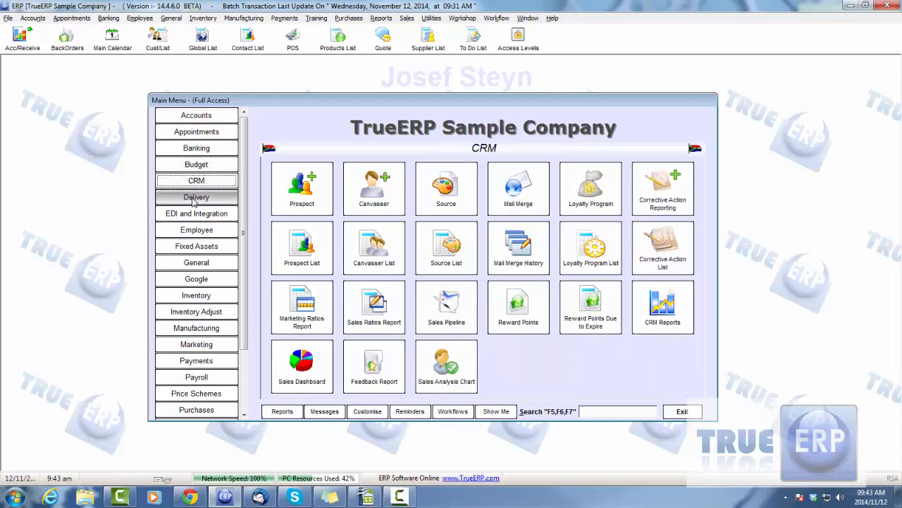
{"action": "left_click", "coordinate": [195, 198]}
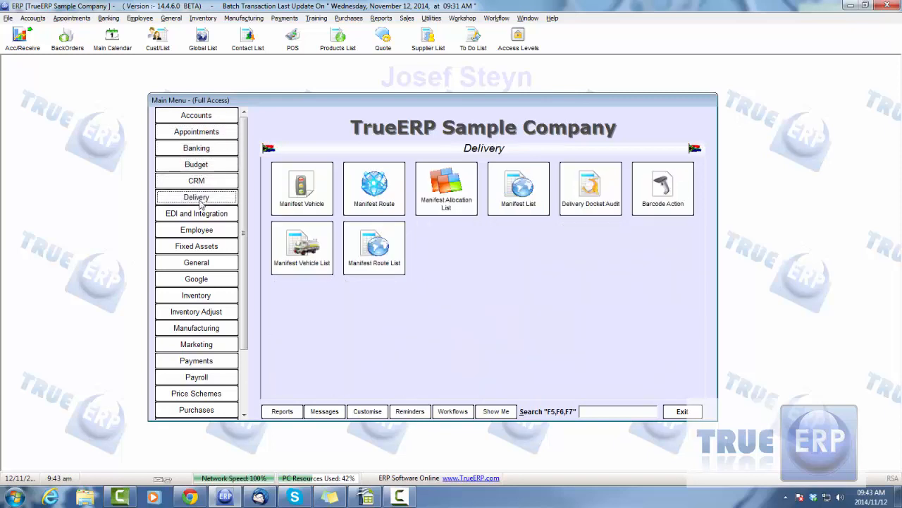
- Open the Budget Definition List in the Budget module, view the Sales vs Expenses definition, and close both without changes
{"action": "left_click", "coordinate": [196, 164]}
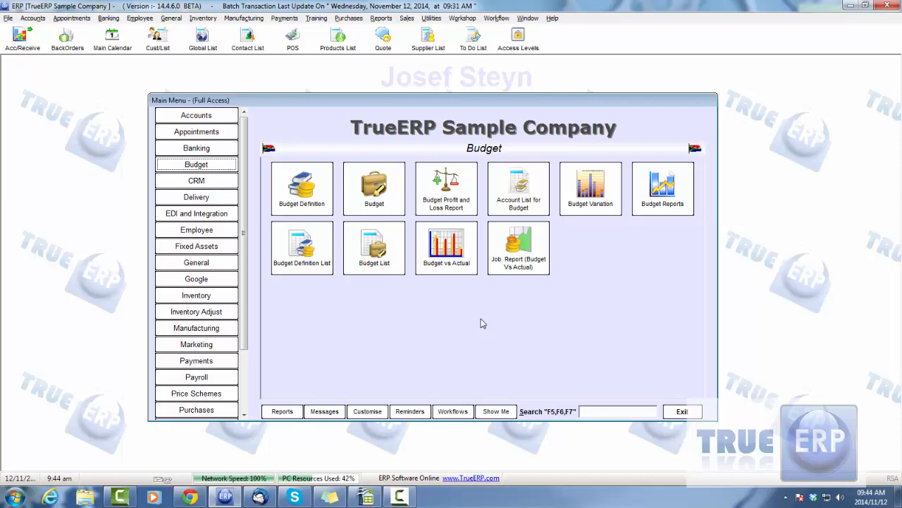
{"action": "left_click", "coordinate": [302, 243]}
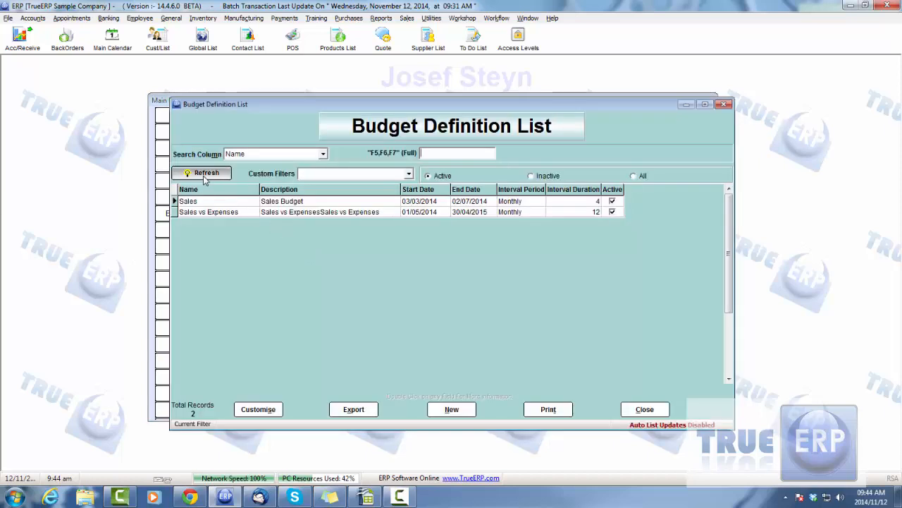
{"action": "left_click", "coordinate": [209, 202]}
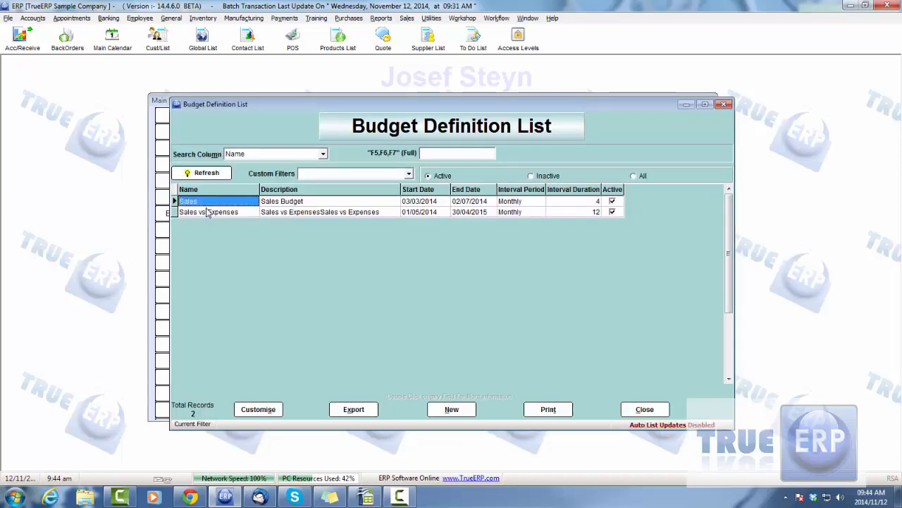
{"action": "left_click", "coordinate": [208, 213]}
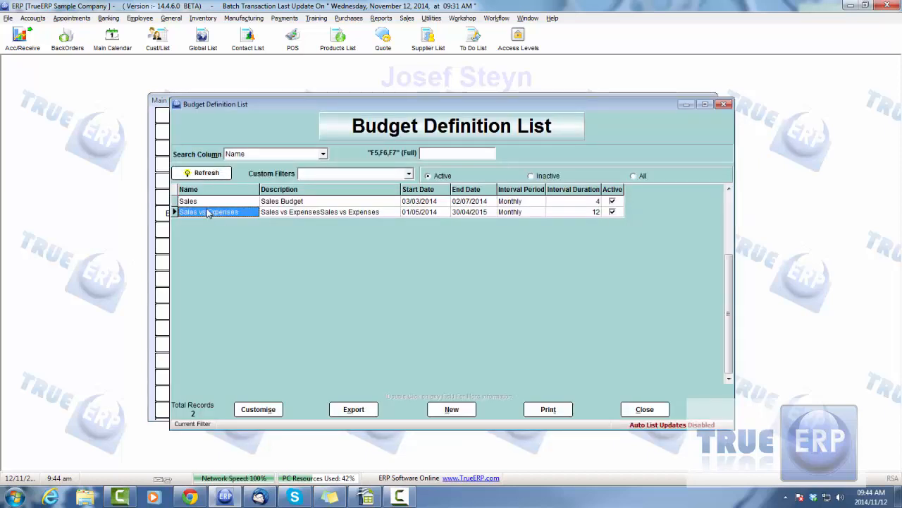
{"action": "double_click", "coordinate": [294, 214]}
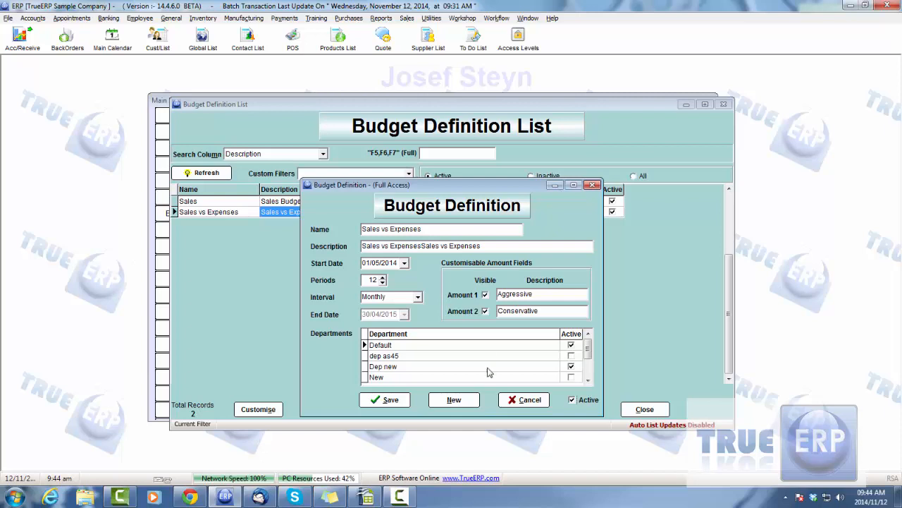
{"action": "left_click", "coordinate": [526, 400]}
{"action": "left_click", "coordinate": [645, 409]}
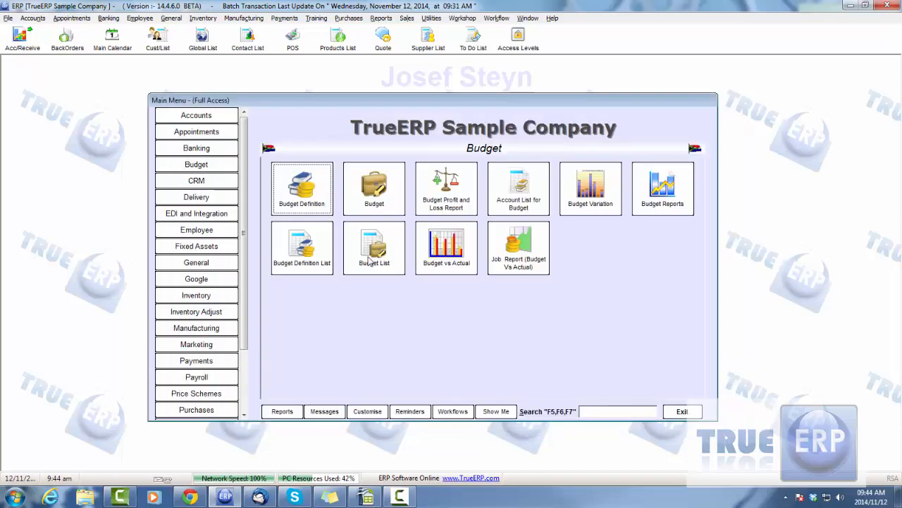
- Reopen the Sales vs Expenses budget definition and remove the duplicated text so its description reads "Sales vs Expenses"
{"action": "left_click", "coordinate": [301, 187]}
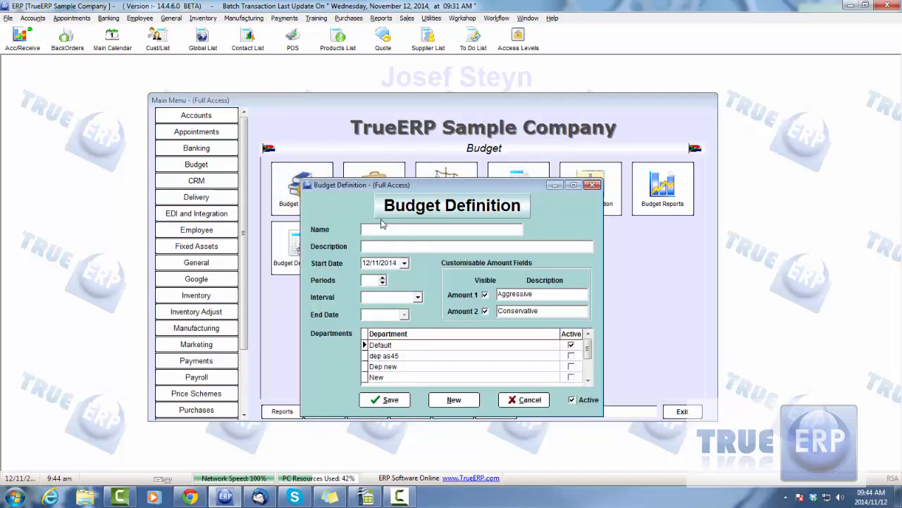
{"action": "left_click", "coordinate": [513, 401]}
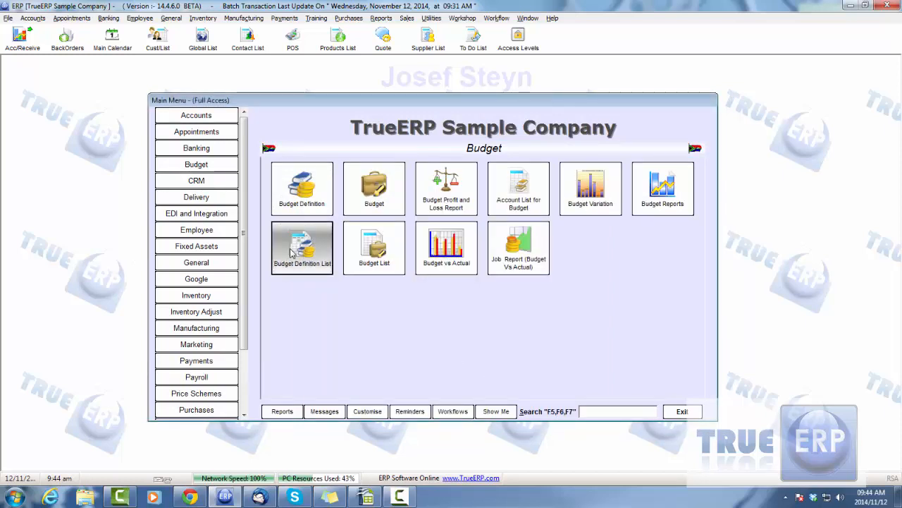
{"action": "left_click", "coordinate": [310, 243]}
{"action": "double_click", "coordinate": [314, 212]}
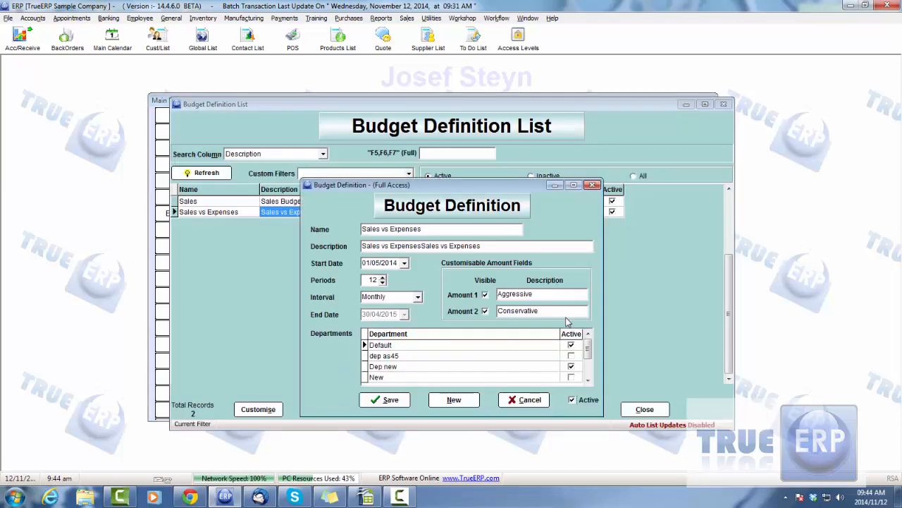
{"action": "left_click_drag", "start_coordinate": [442, 229], "coordinate": [352, 223]}
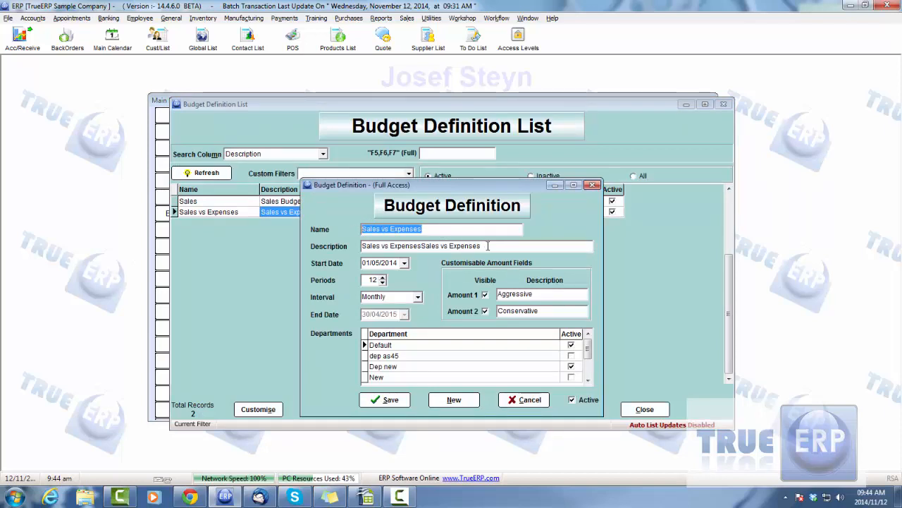
{"action": "left_click_drag", "start_coordinate": [488, 245], "coordinate": [423, 244]}
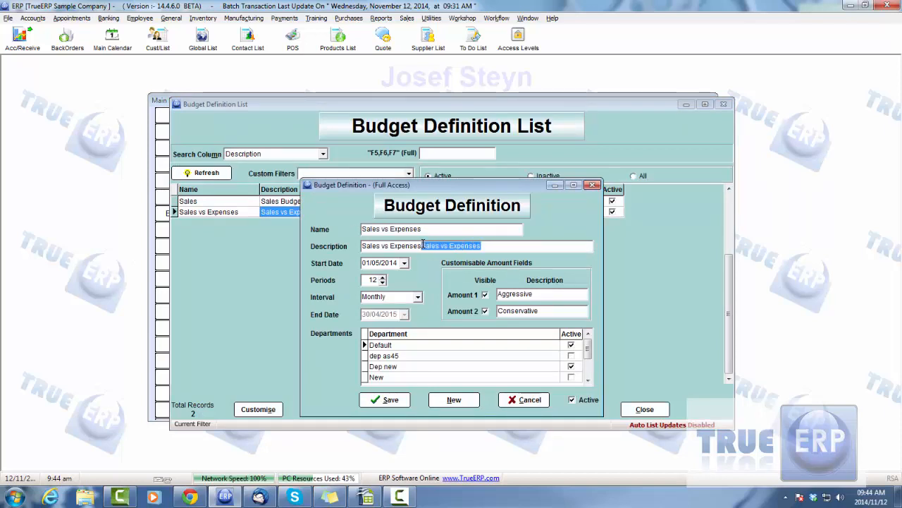
{"action": "key", "text": "Delete"}
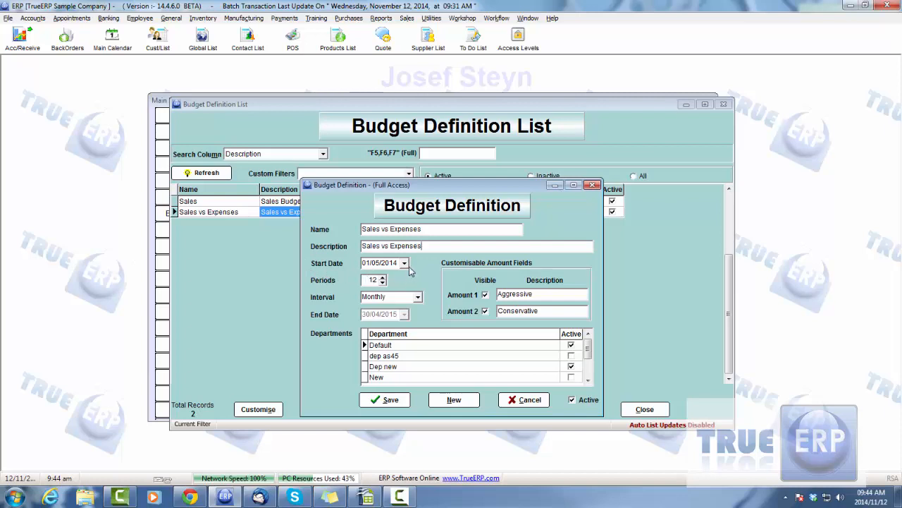
- Review the period count and the available interval choices of the budget definition, keeping Monthly selected
{"action": "left_click", "coordinate": [369, 280]}
{"action": "left_click", "coordinate": [418, 298]}
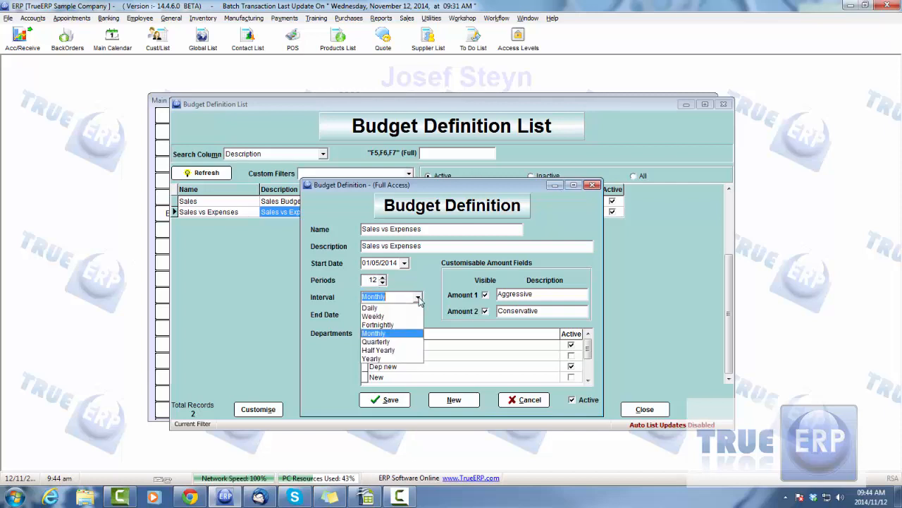
{"action": "left_click", "coordinate": [380, 333]}
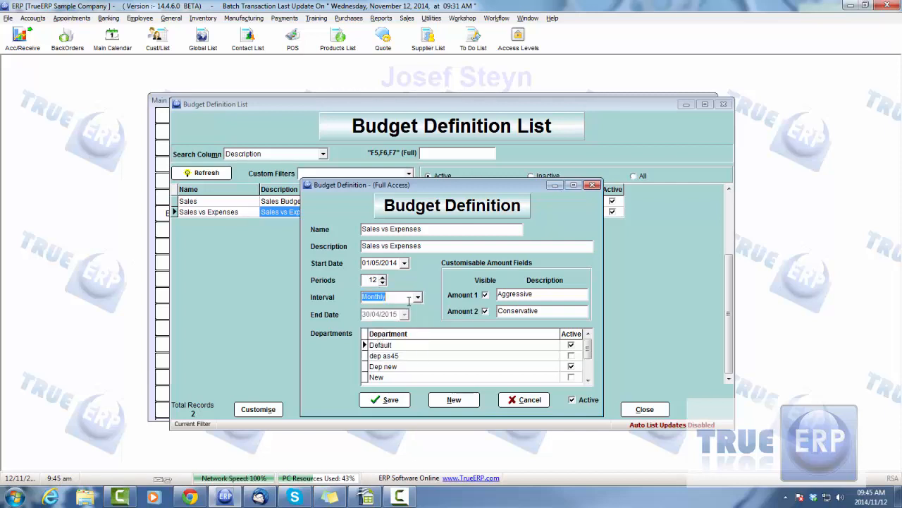
{"action": "left_click", "coordinate": [418, 298]}
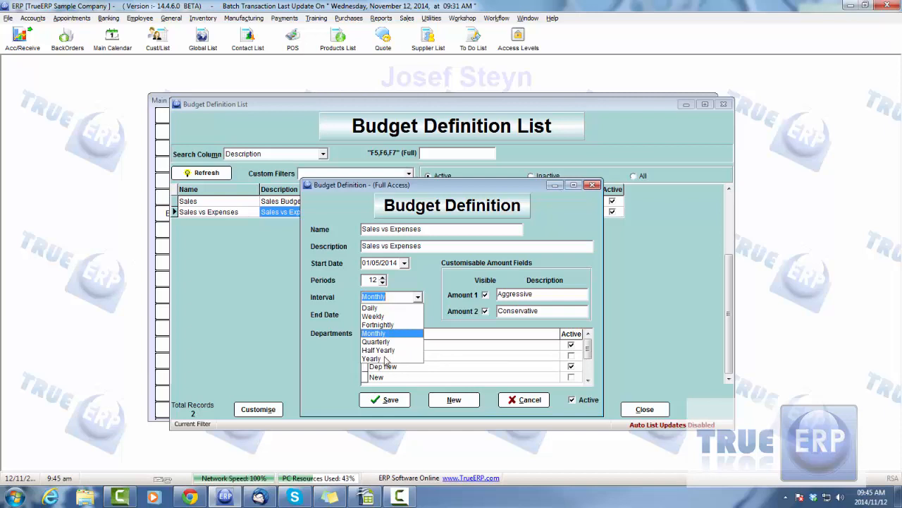
{"action": "left_click", "coordinate": [430, 289]}
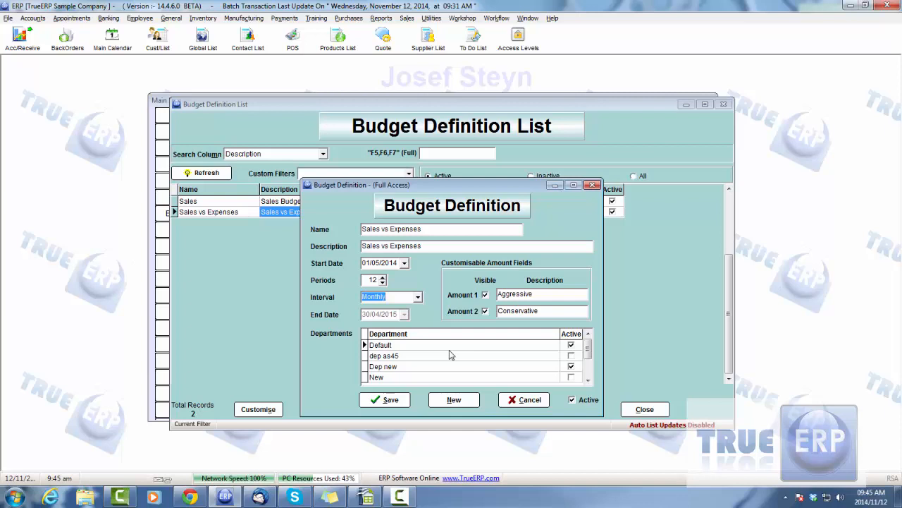
- Review the departments of the budget definition and the descriptions of its two customisable amount fields
{"action": "left_click", "coordinate": [588, 380]}
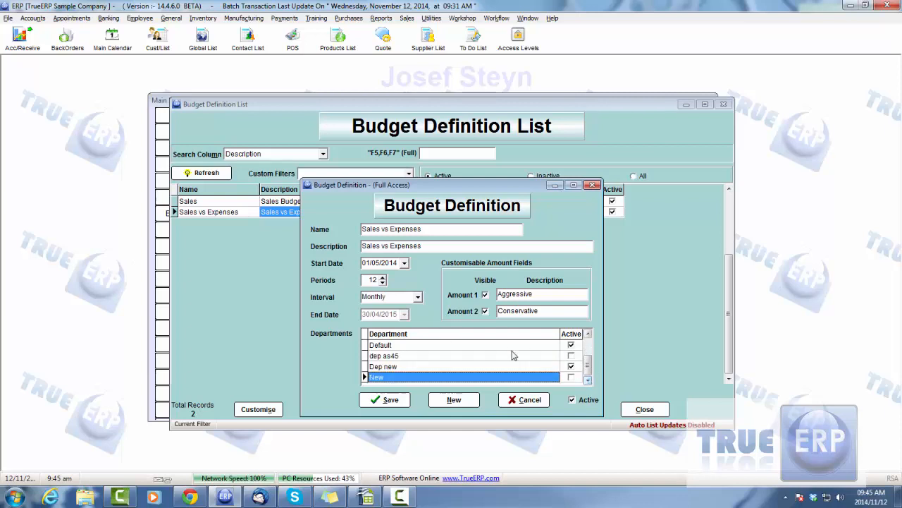
{"action": "left_click", "coordinate": [588, 333]}
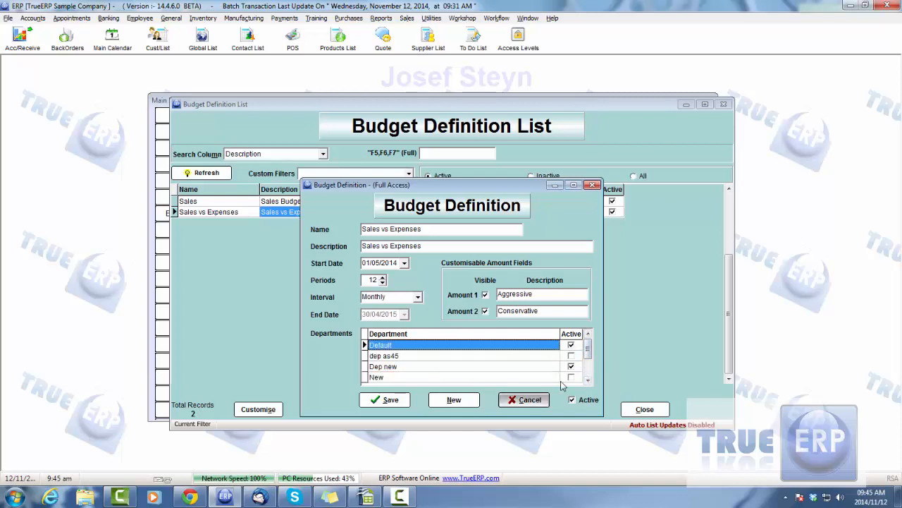
{"action": "left_click", "coordinate": [571, 356]}
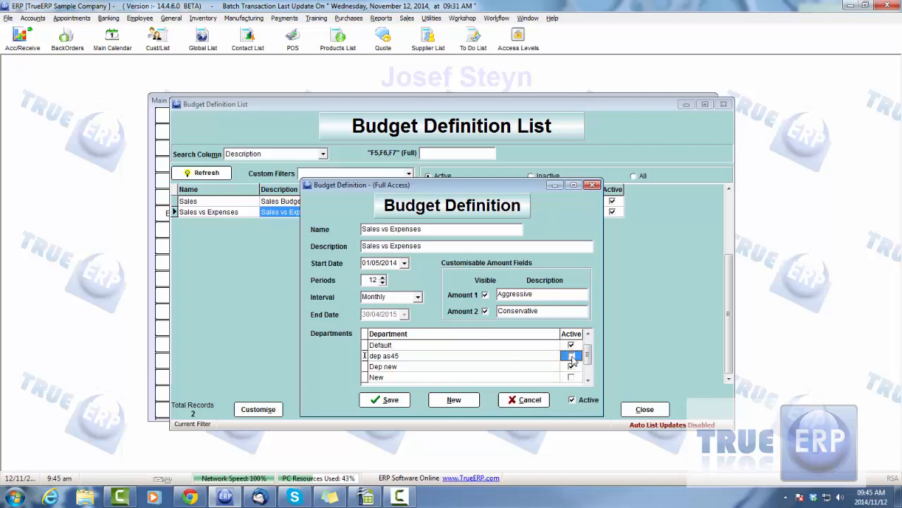
{"action": "left_click", "coordinate": [497, 345]}
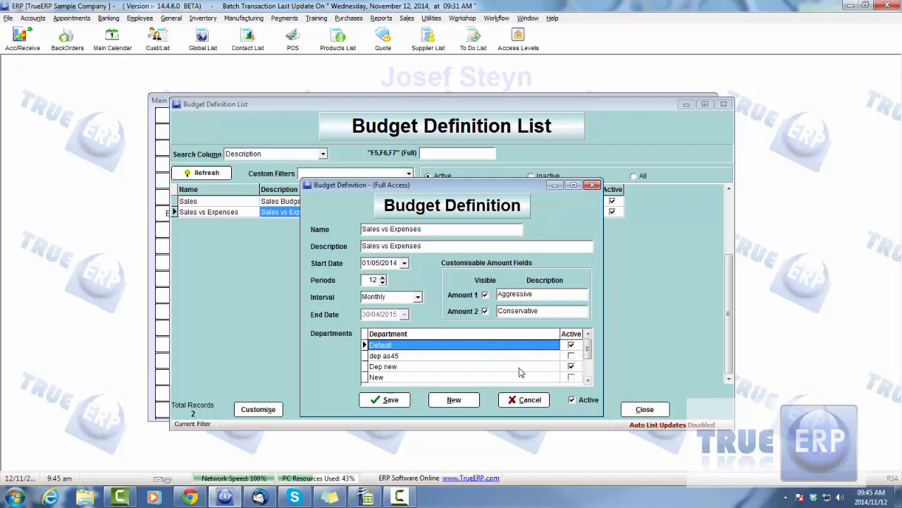
{"action": "left_click", "coordinate": [557, 371]}
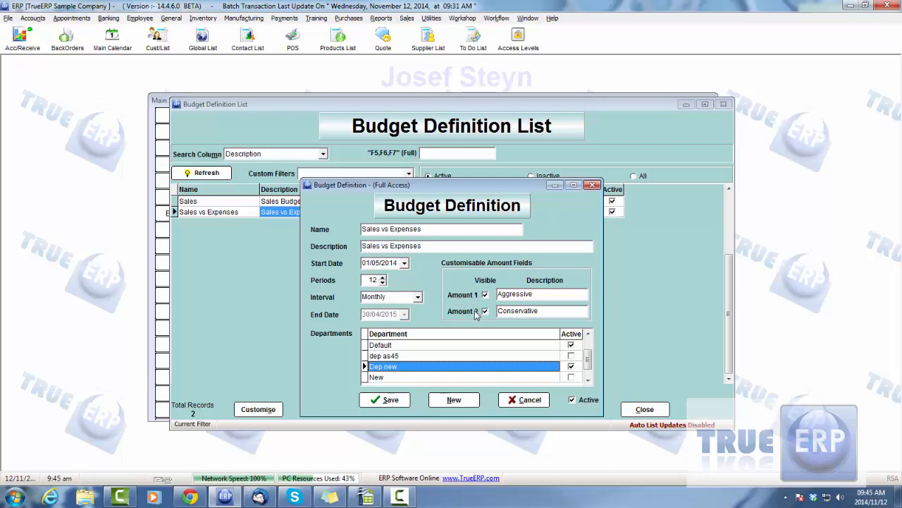
{"action": "double_click", "coordinate": [534, 293]}
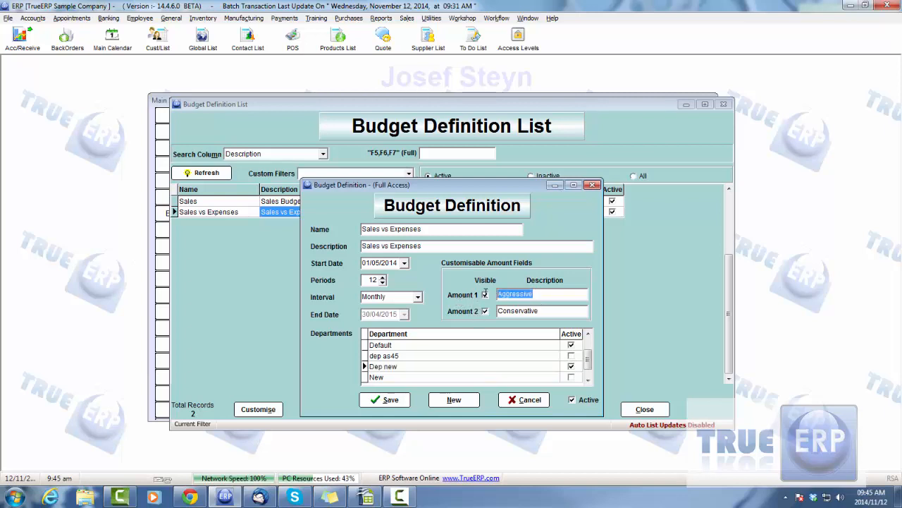
{"action": "left_click", "coordinate": [545, 310]}
- Save the Sales vs Expenses definition, then cancel out of its budget entry window and close the definition list
{"action": "left_click", "coordinate": [377, 400]}
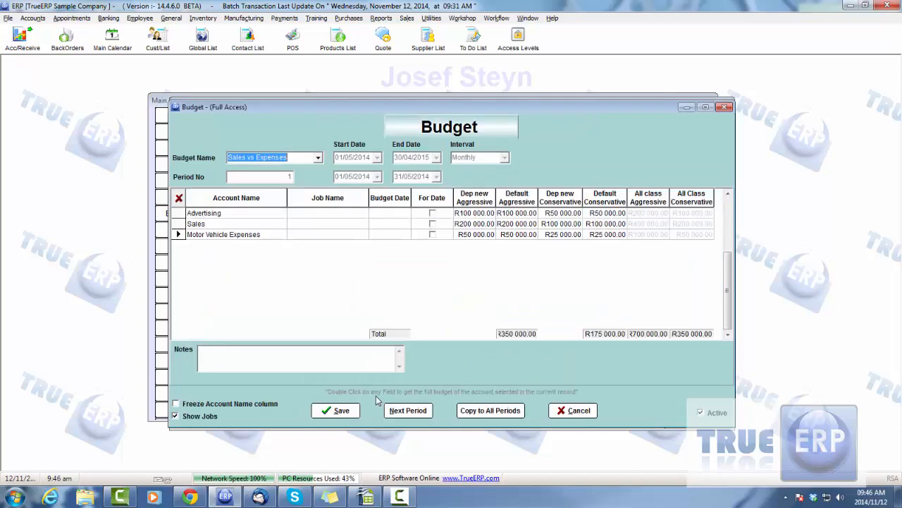
{"action": "left_click", "coordinate": [408, 416]}
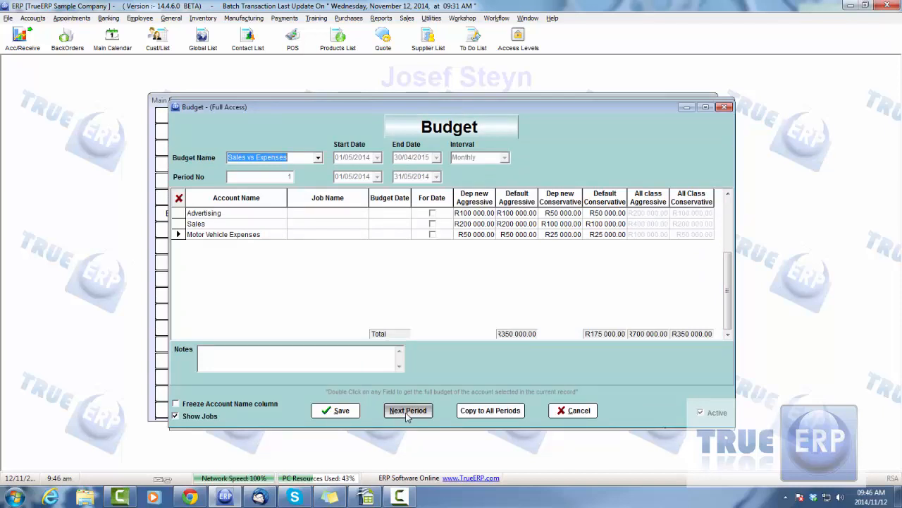
{"action": "left_click", "coordinate": [571, 410]}
{"action": "left_click", "coordinate": [646, 411]}
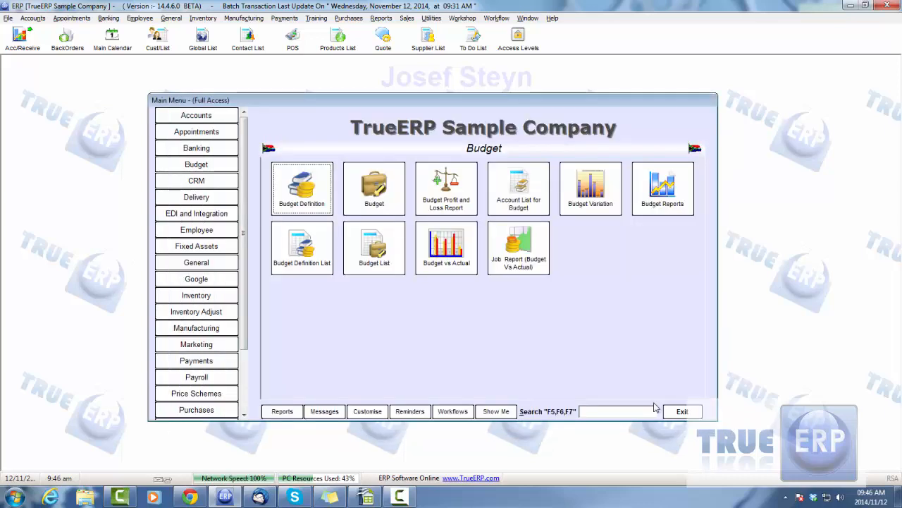
- Open the Budget List, look over the Sales vs Expenses periods, and open budget number 4, starting 01/08/2014
{"action": "left_click", "coordinate": [368, 256]}
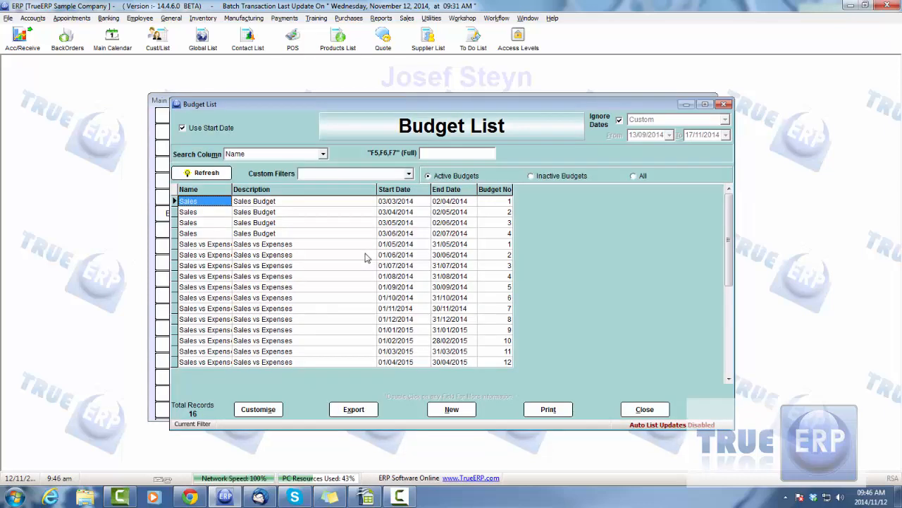
{"action": "left_click", "coordinate": [277, 244]}
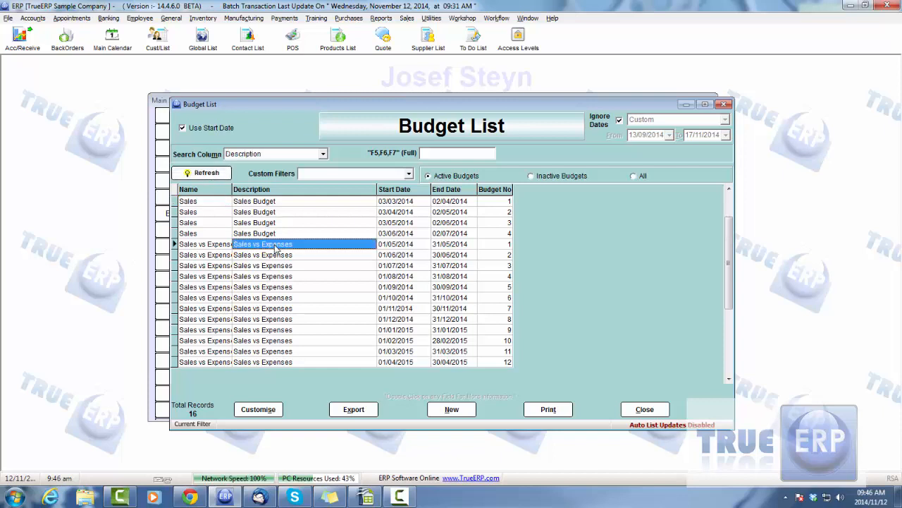
{"action": "left_click", "coordinate": [448, 363]}
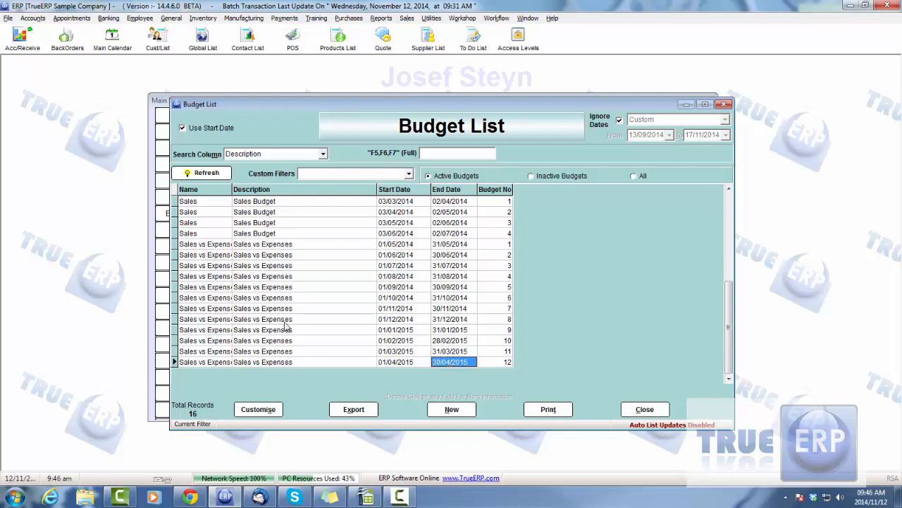
{"action": "double_click", "coordinate": [278, 281]}
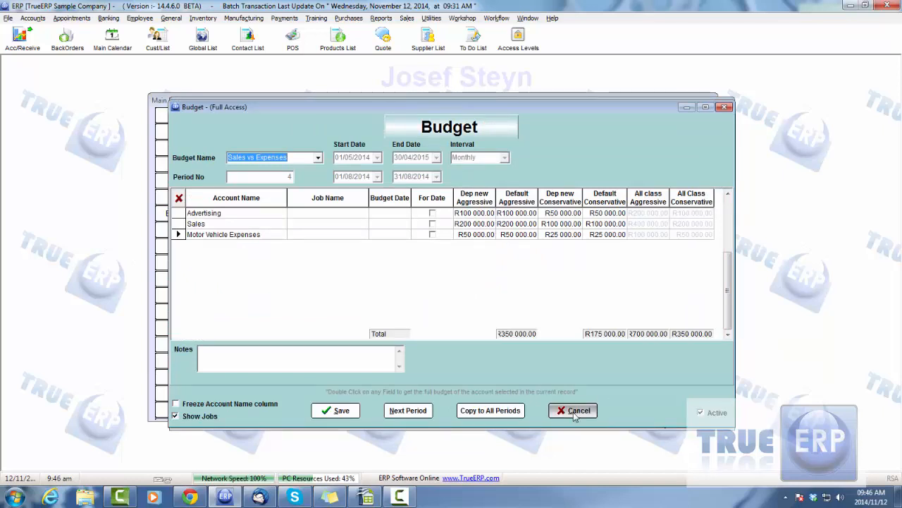
- Set the Dep new Aggressive amount of the Advertising account to 522000 for this period
{"action": "left_click", "coordinate": [476, 213]}
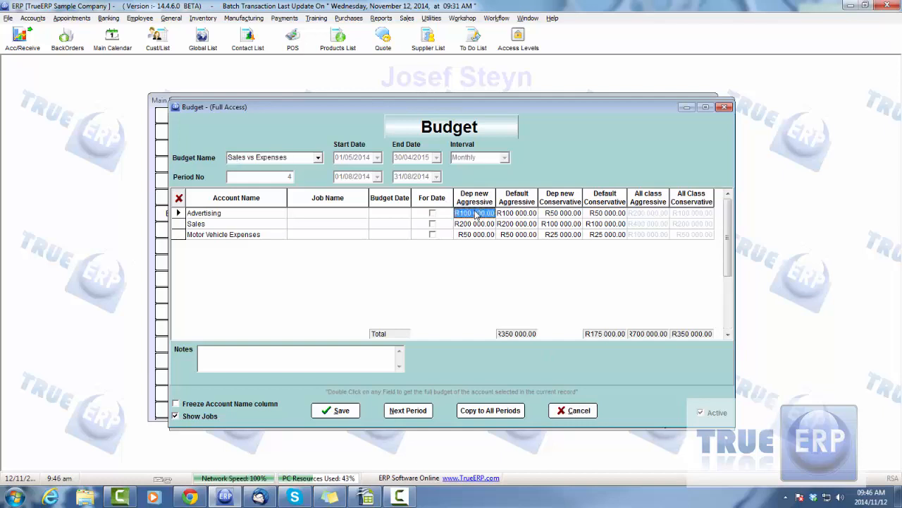
{"action": "left_click", "coordinate": [476, 214]}
{"action": "type", "text": "522000"}
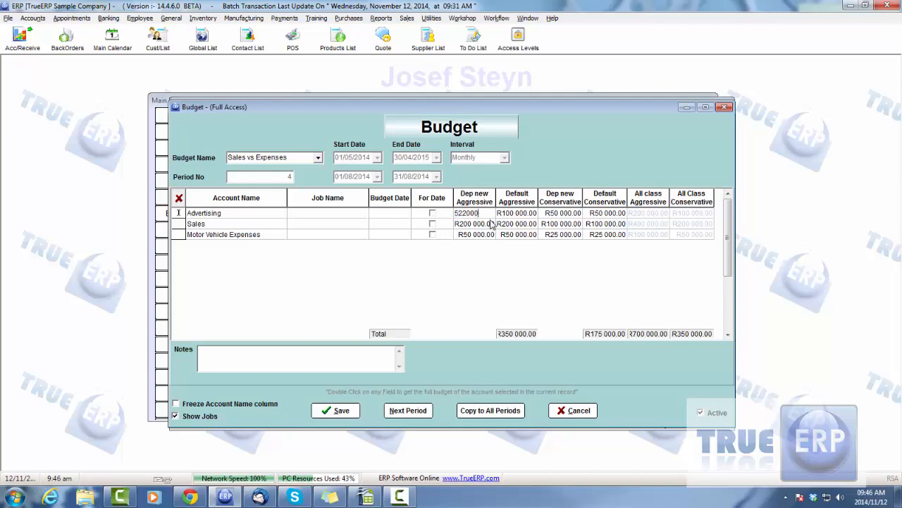
{"action": "left_click", "coordinate": [519, 214]}
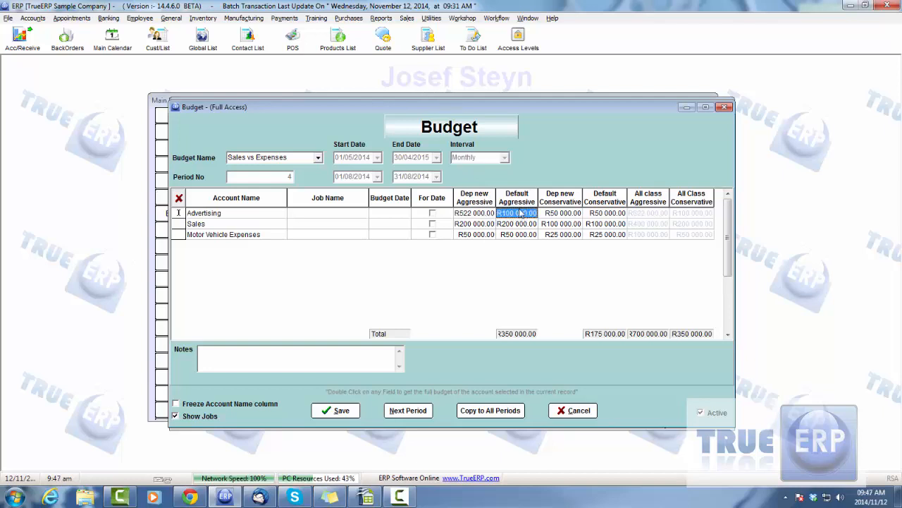
- Set the Dep new Conservative amount of the Advertising account to 250000 for this period
{"action": "left_click", "coordinate": [561, 214]}
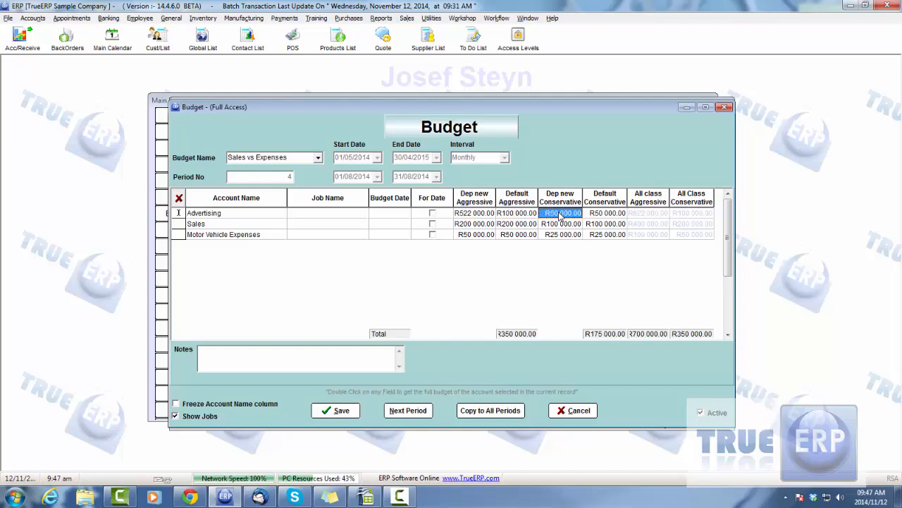
{"action": "type", "text": "250"}
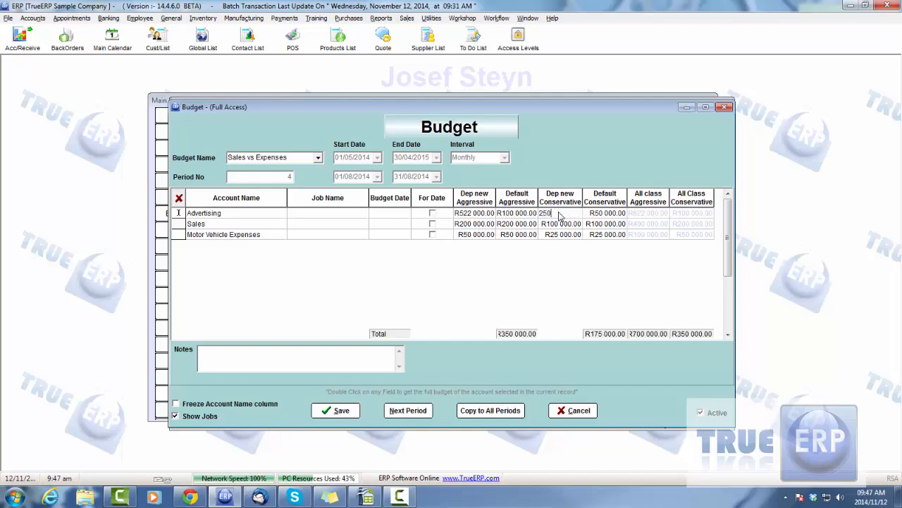
{"action": "type", "text": "000"}
{"action": "left_click", "coordinate": [613, 213]}
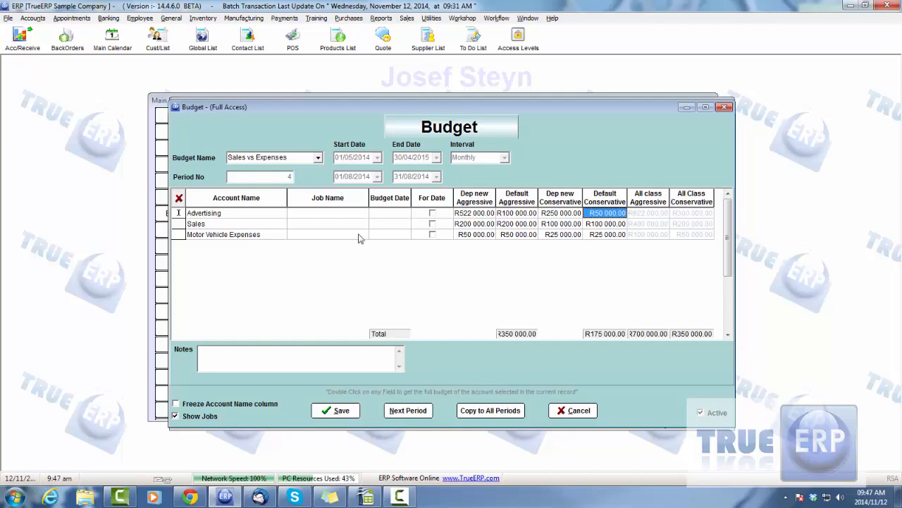
- Try to move on to the next budget period, then dismiss the warning and return to the Budget List
{"action": "left_click", "coordinate": [496, 415]}
{"action": "left_click", "coordinate": [419, 412]}
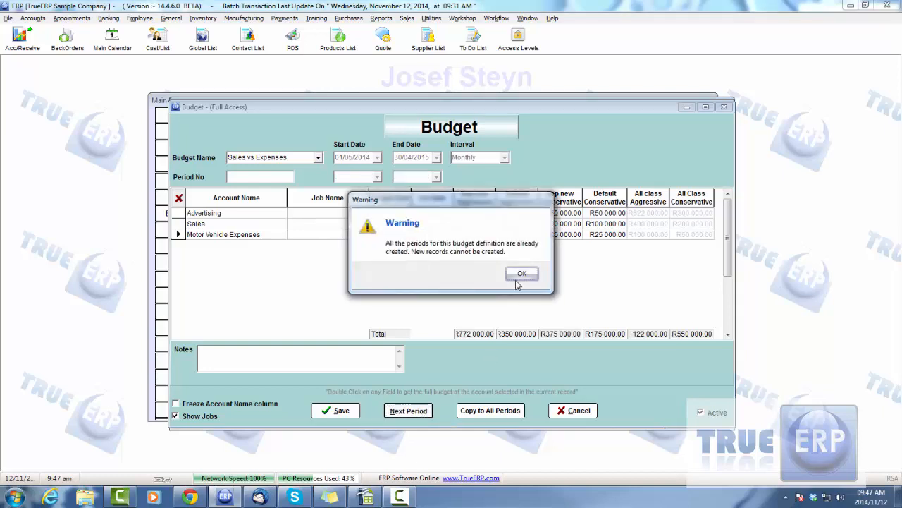
{"action": "left_click", "coordinate": [519, 272]}
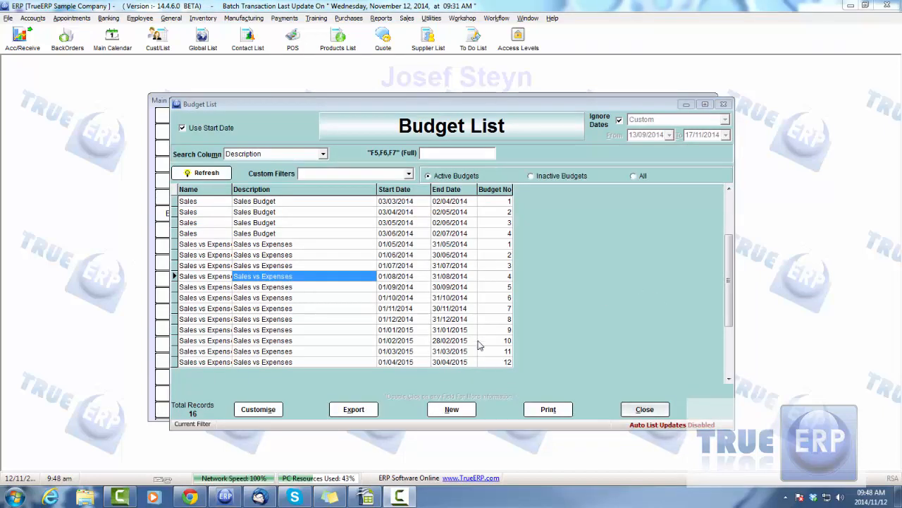
- View Sales vs Expenses budget number 9, starting 01/01/2015, then cancel out of it and close the Budget List
{"action": "left_click", "coordinate": [263, 246]}
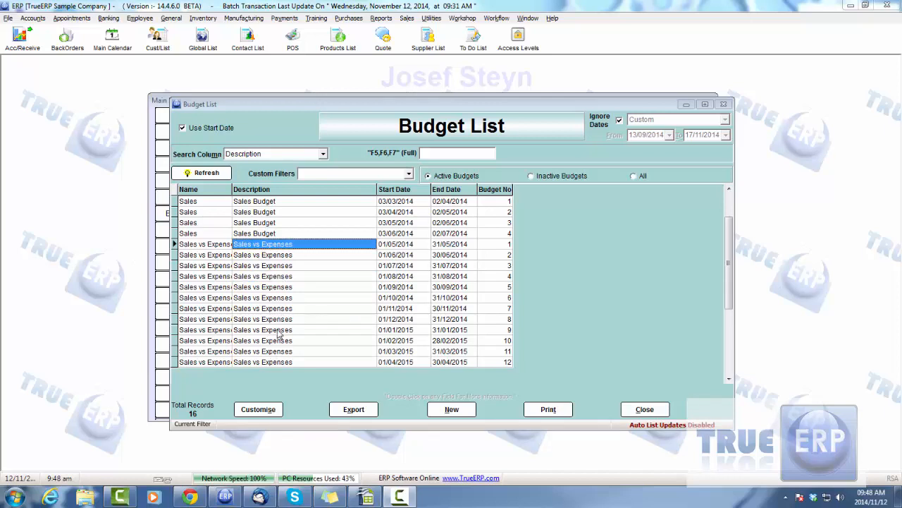
{"action": "double_click", "coordinate": [279, 331]}
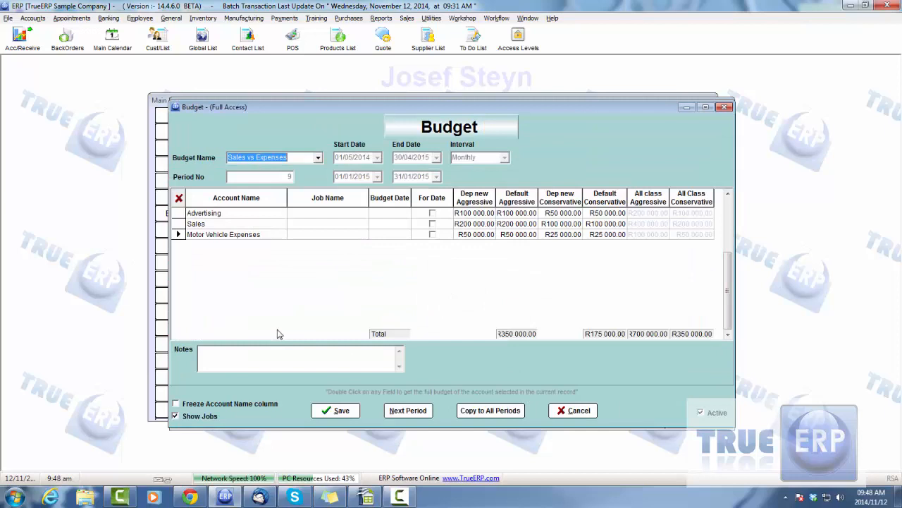
{"action": "left_click", "coordinate": [579, 410]}
{"action": "left_click", "coordinate": [606, 412]}
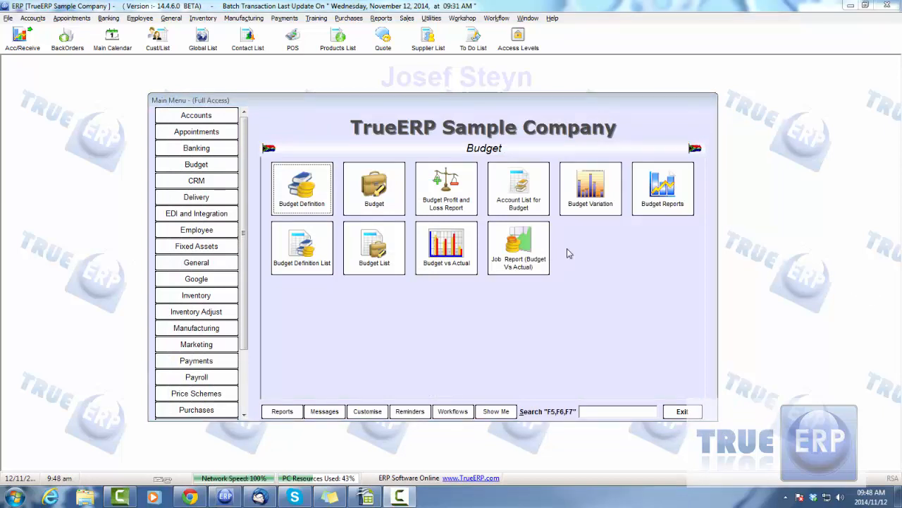
- Open Budget Variation and select the Sales vs Expenses budget as the one to vary
{"action": "left_click", "coordinate": [590, 211]}
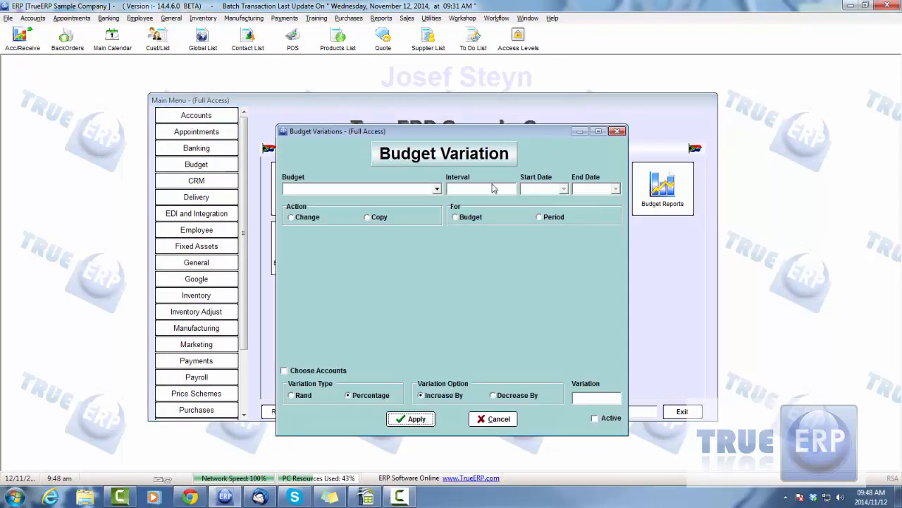
{"action": "left_click", "coordinate": [436, 189]}
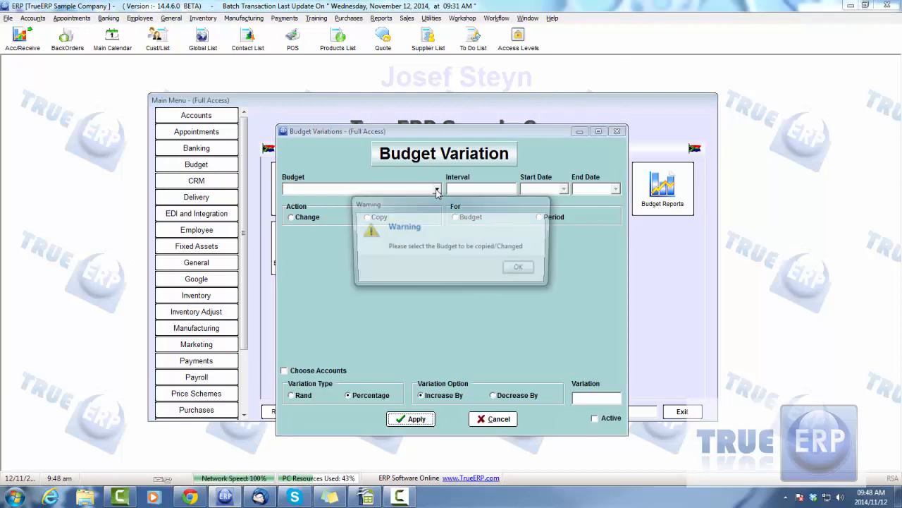
{"action": "left_click", "coordinate": [537, 272]}
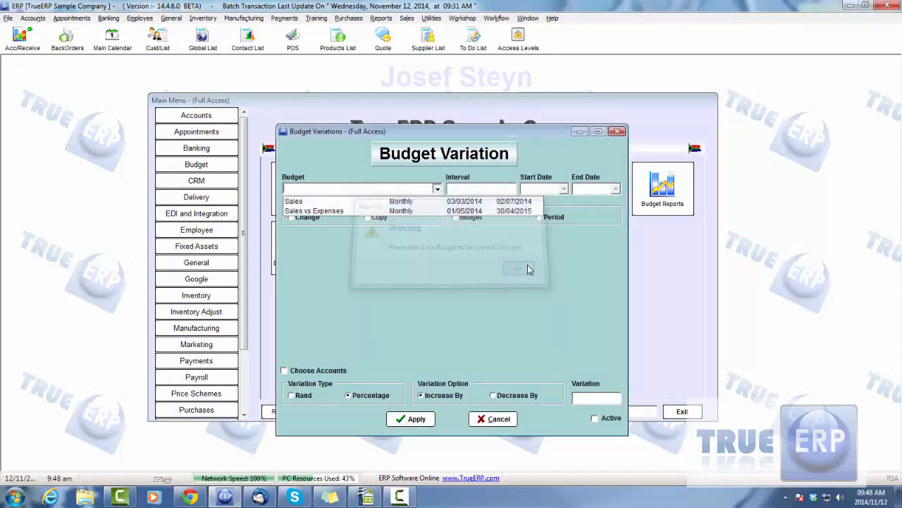
{"action": "left_click", "coordinate": [317, 211]}
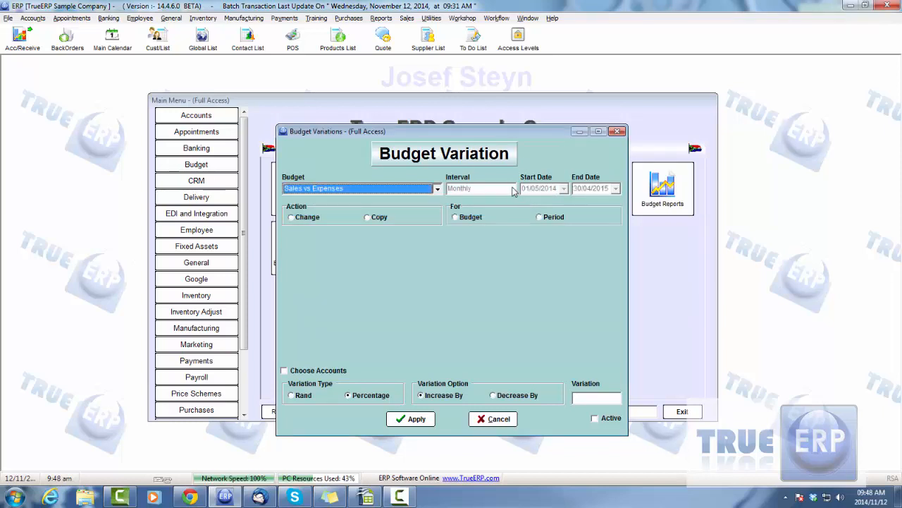
- Set the variation action to Change, look over the selectable periods, and apply the variation to the whole Budget
{"action": "left_click", "coordinate": [291, 218]}
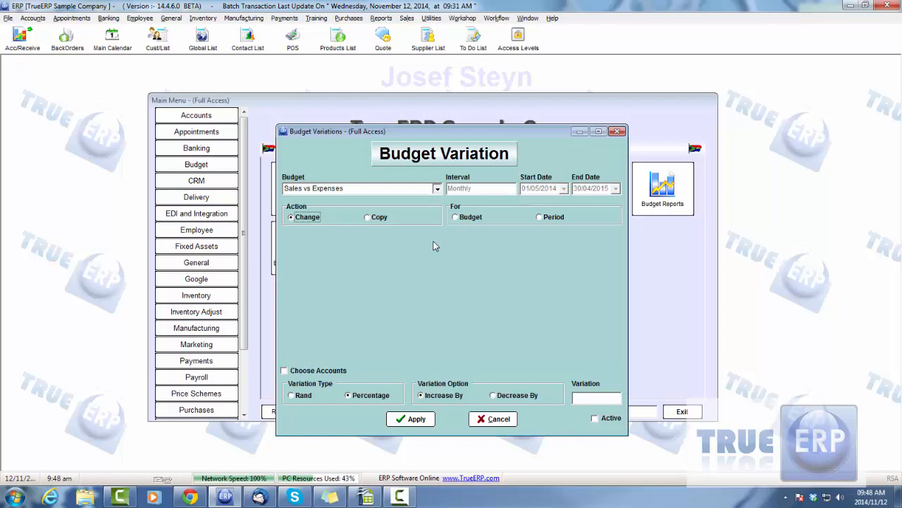
{"action": "left_click", "coordinate": [549, 218]}
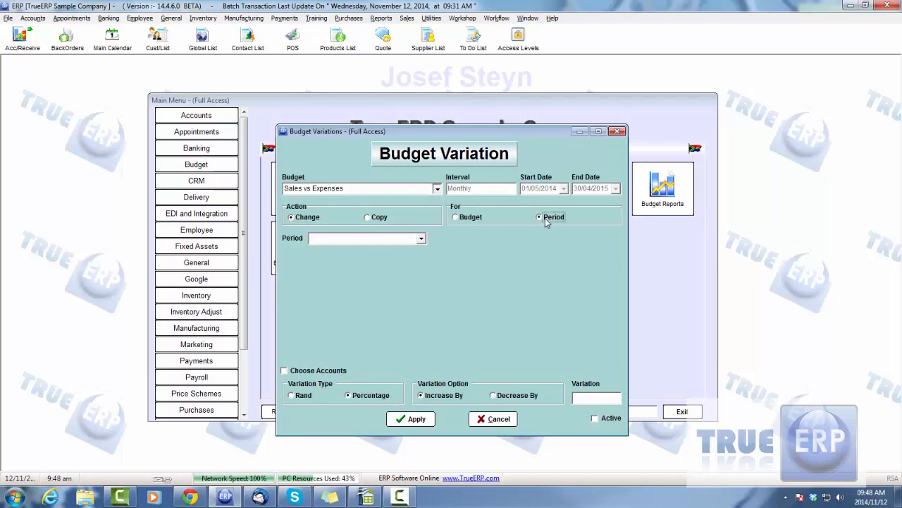
{"action": "left_click", "coordinate": [420, 240]}
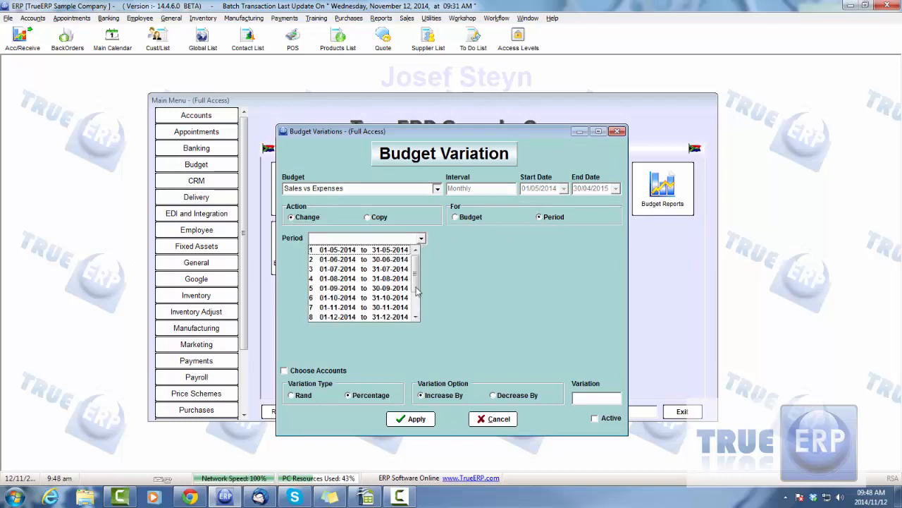
{"action": "left_click", "coordinate": [456, 218]}
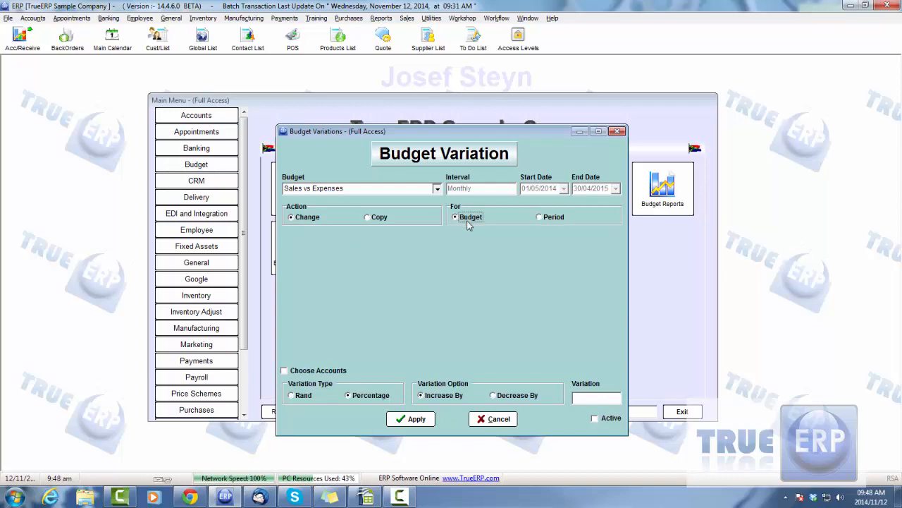
- Enable choosing individual accounts and restrict the variation to period 5, 01-09-2014 to 30-09-2014
{"action": "left_click", "coordinate": [285, 371]}
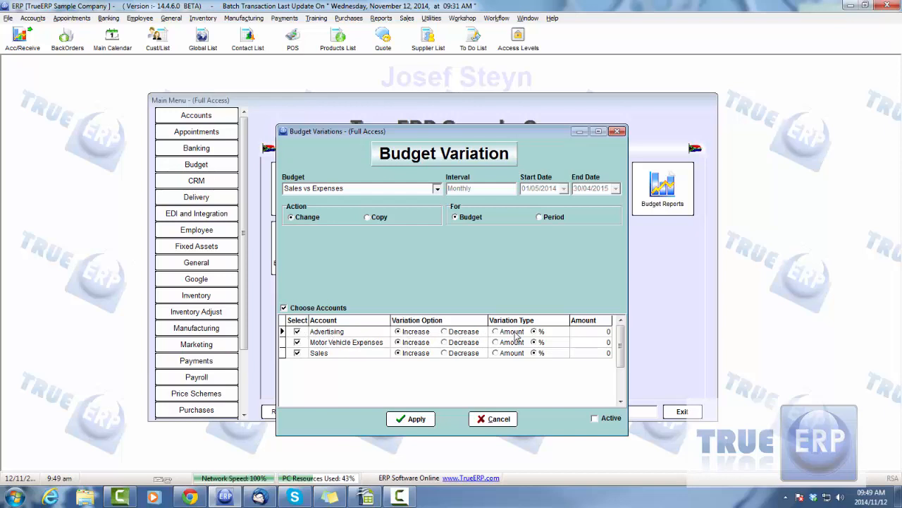
{"action": "left_click", "coordinate": [609, 336]}
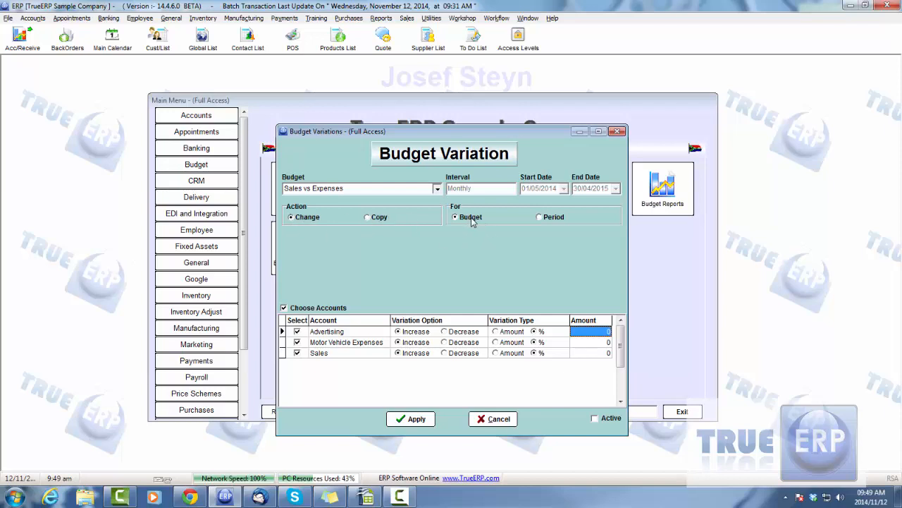
{"action": "left_click", "coordinate": [540, 217]}
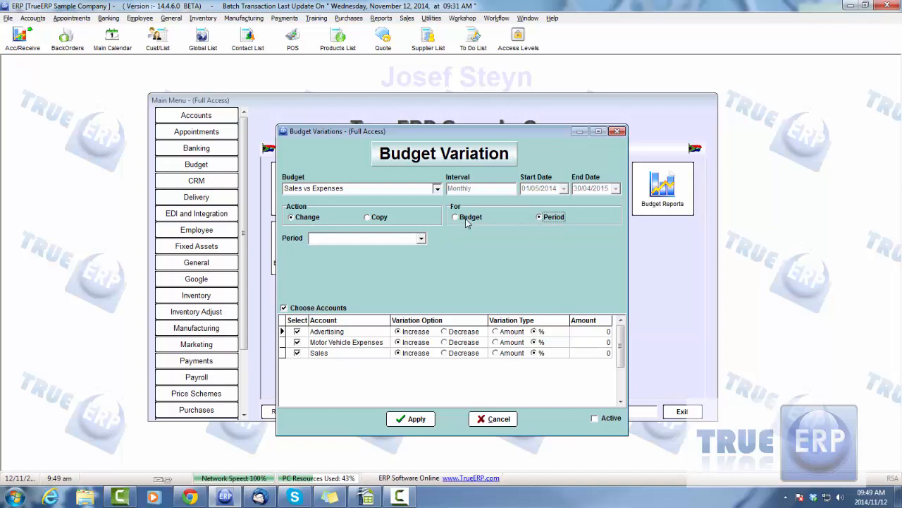
{"action": "left_click", "coordinate": [421, 238]}
{"action": "left_click", "coordinate": [373, 289]}
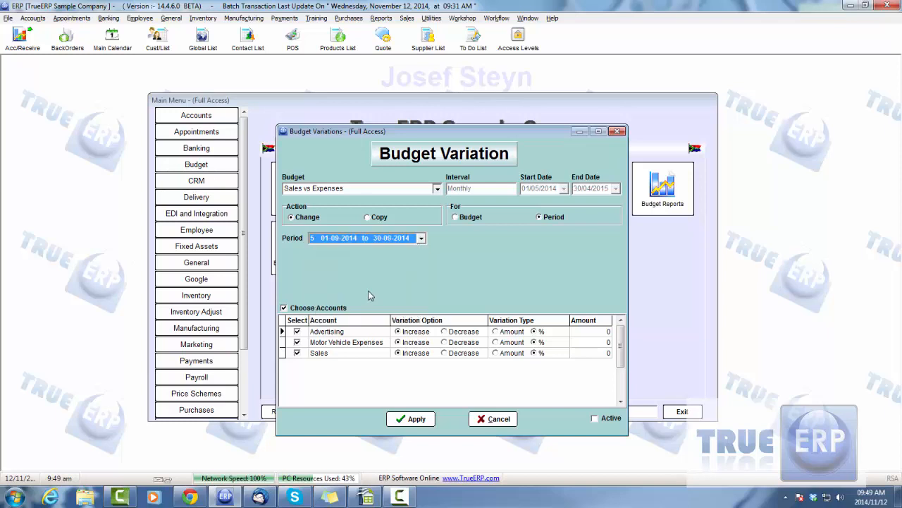
- Toggle the account selection off and on, enter a 252 % increase for Advertising, mark the variation active, and cancel out of it
{"action": "left_click", "coordinate": [284, 308]}
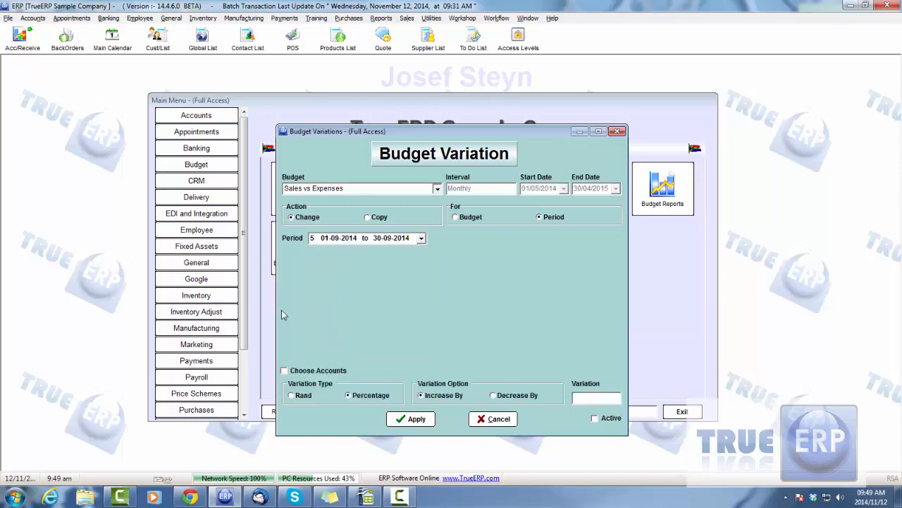
{"action": "left_click", "coordinate": [285, 371]}
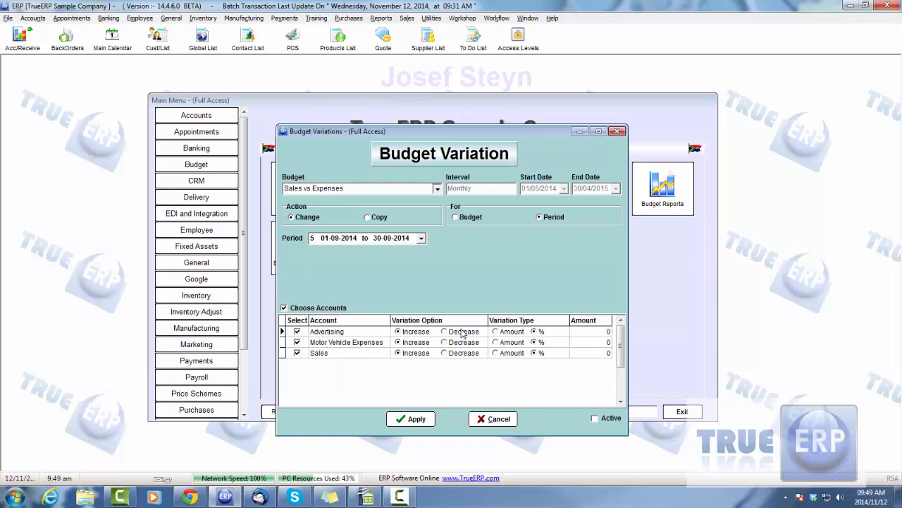
{"action": "left_click", "coordinate": [592, 336]}
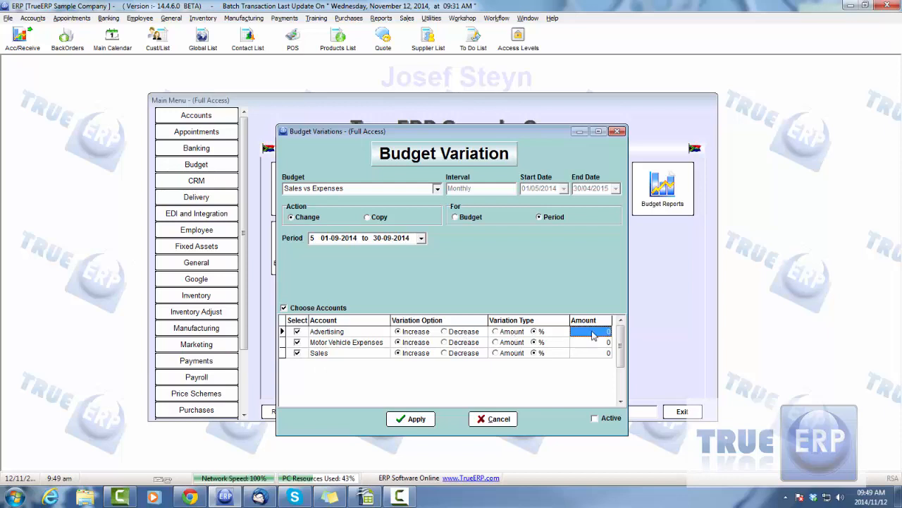
{"action": "type", "text": "252"}
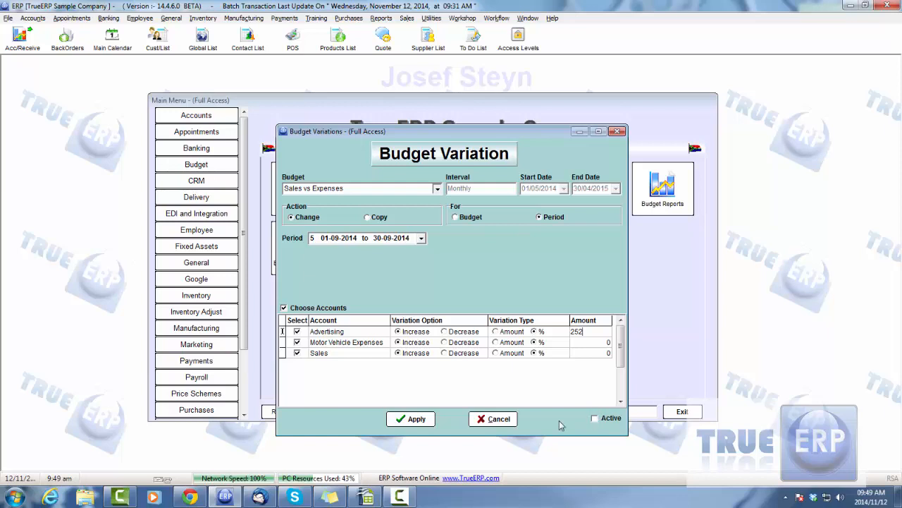
{"action": "left_click", "coordinate": [595, 419]}
{"action": "left_click", "coordinate": [479, 419]}
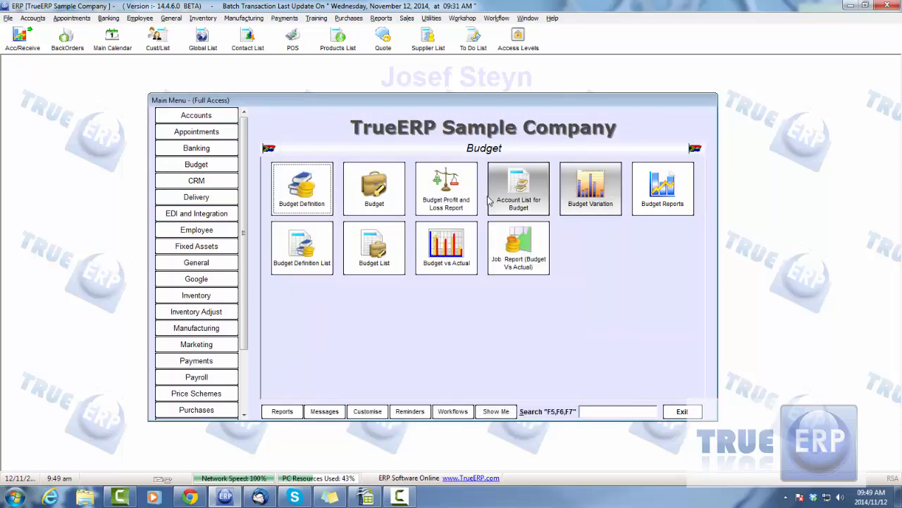
- Open the Budget Profit and Loss Report and set it to Month view with the Sales vs Expenses budget amounts
{"action": "left_click", "coordinate": [444, 189]}
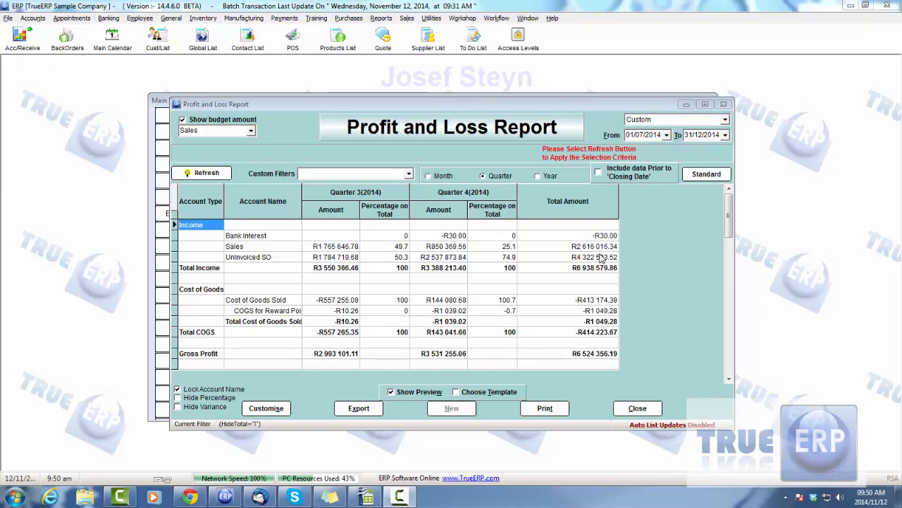
{"action": "left_click", "coordinate": [430, 176]}
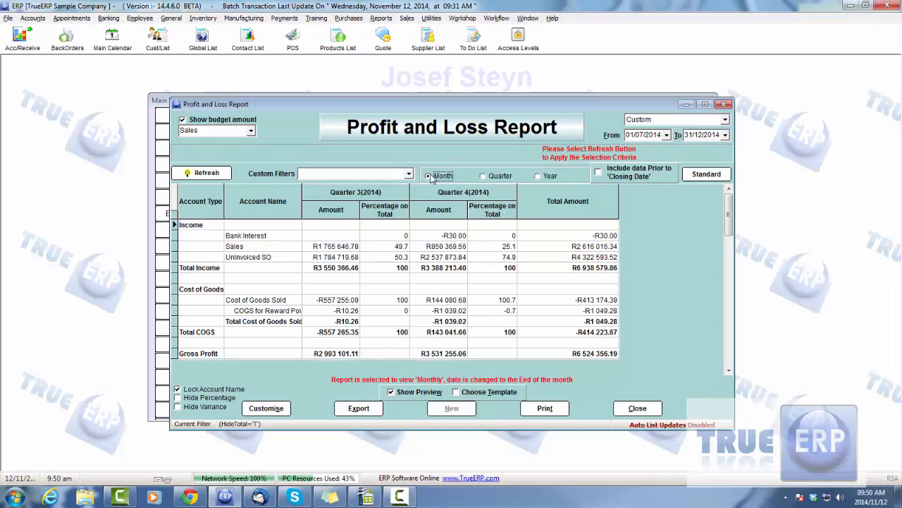
{"action": "left_click", "coordinate": [250, 131]}
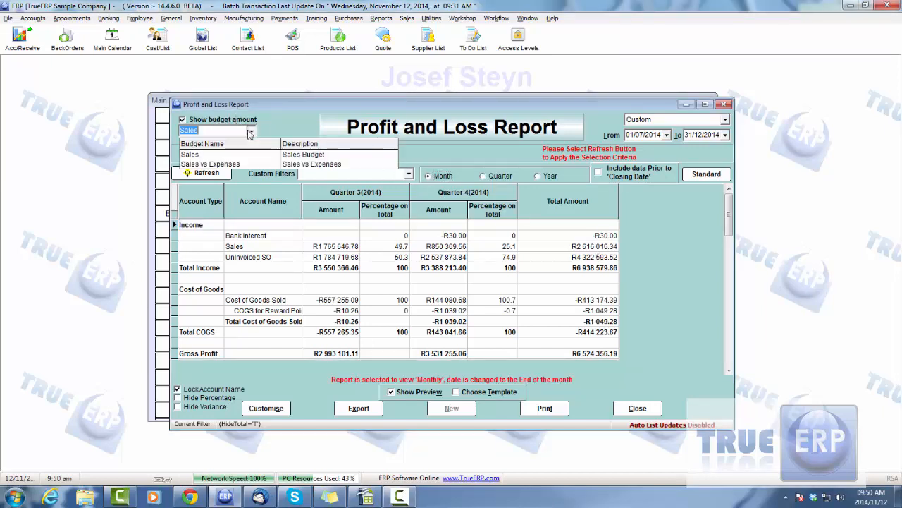
{"action": "left_click", "coordinate": [205, 164]}
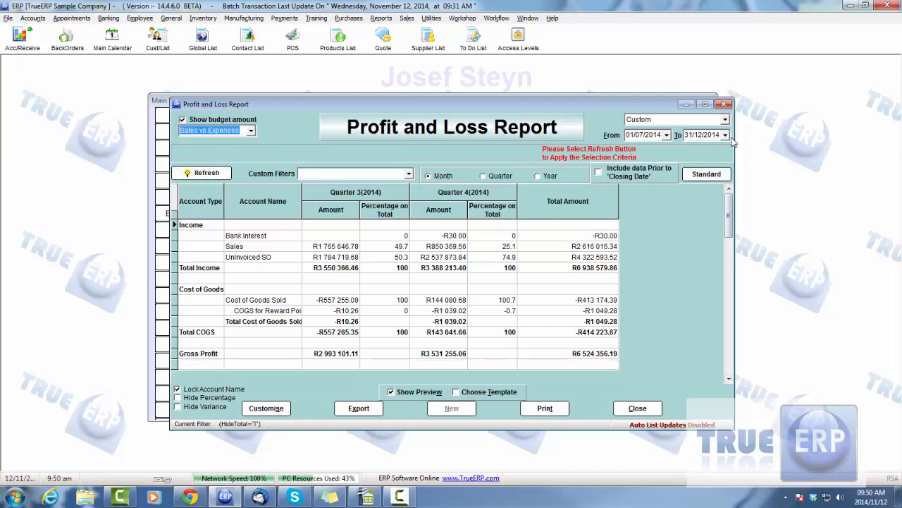
- Set the report's end date to 28/02/2015 and refresh the report
{"action": "left_click", "coordinate": [724, 134]}
{"action": "left_click", "coordinate": [774, 149]}
{"action": "left_click", "coordinate": [774, 150]}
{"action": "left_click", "coordinate": [774, 150]}
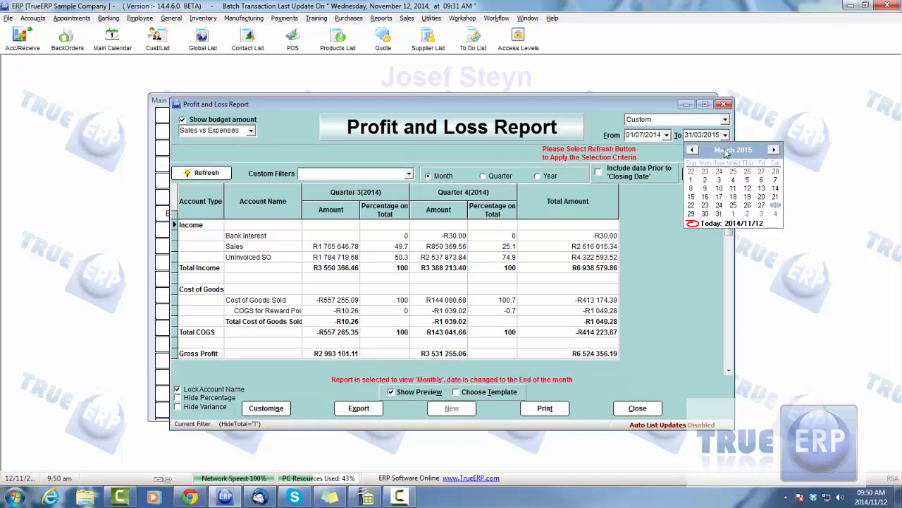
{"action": "left_click", "coordinate": [692, 150]}
{"action": "left_click", "coordinate": [776, 205]}
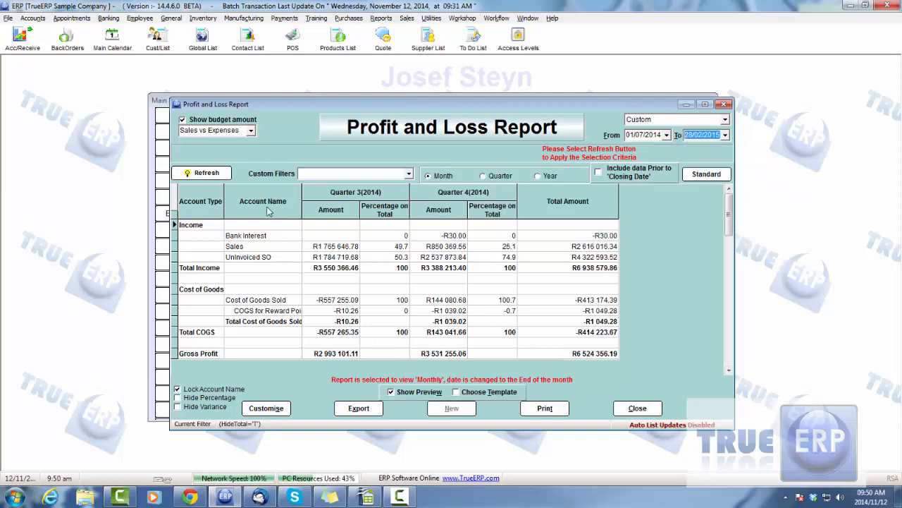
{"action": "left_click", "coordinate": [206, 173]}
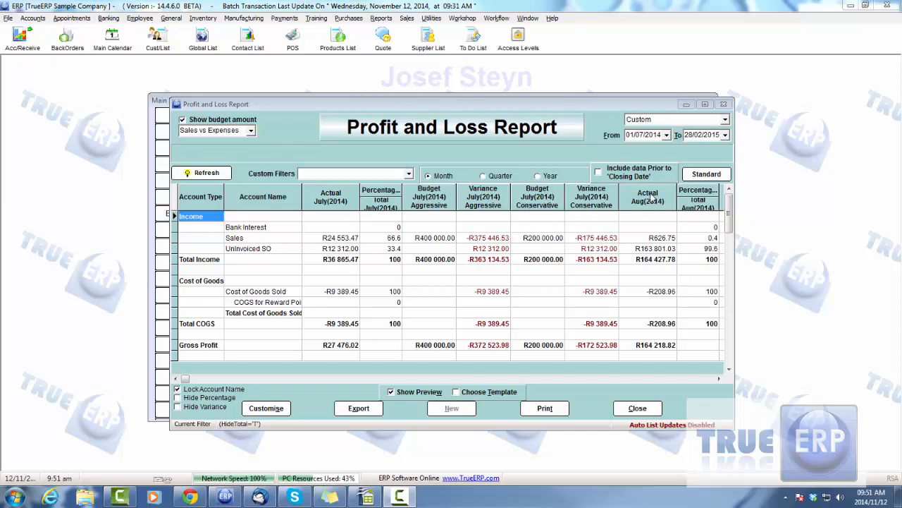
- Examine the monthly actual, budget and variance columns across the report, then return to the July 2014 figures
{"action": "left_click", "coordinate": [719, 380]}
{"action": "left_click", "coordinate": [719, 380]}
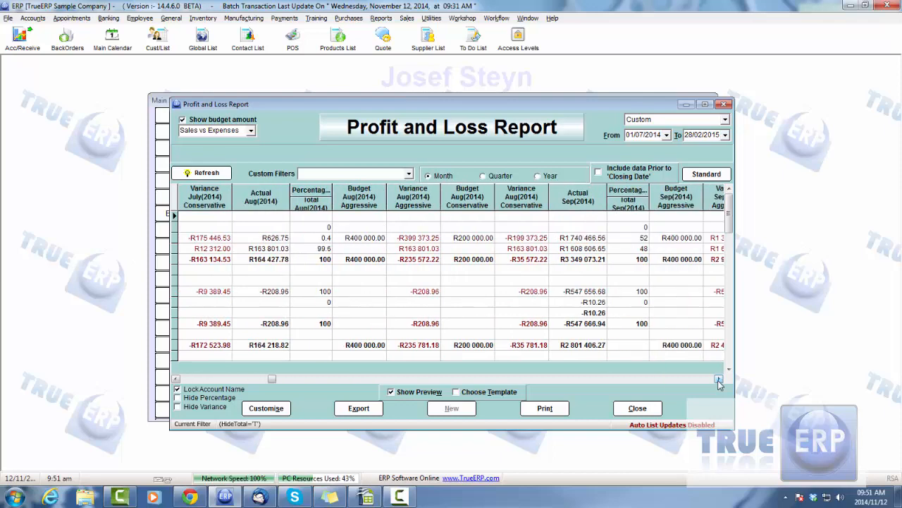
{"action": "left_click", "coordinate": [720, 380]}
{"action": "left_click", "coordinate": [719, 380]}
{"action": "left_click", "coordinate": [719, 380]}
{"action": "left_click", "coordinate": [719, 380]}
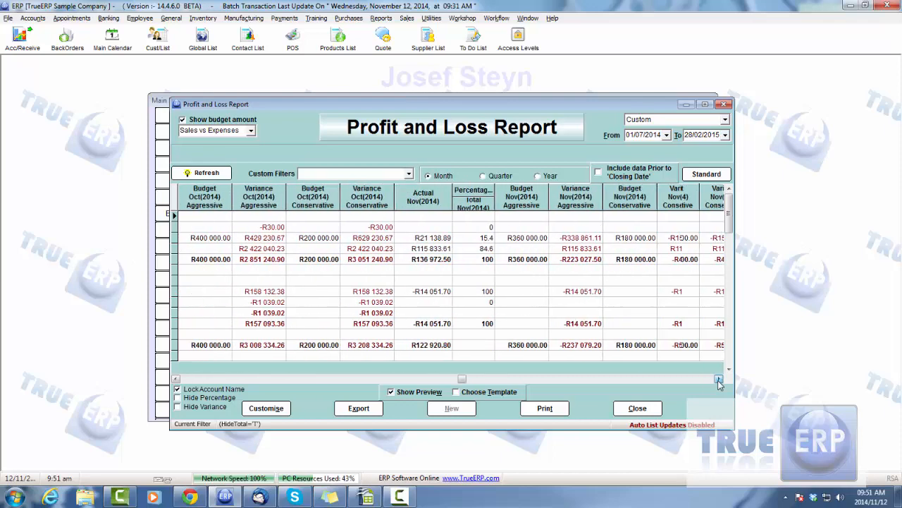
{"action": "left_click", "coordinate": [719, 380]}
{"action": "left_click", "coordinate": [217, 377]}
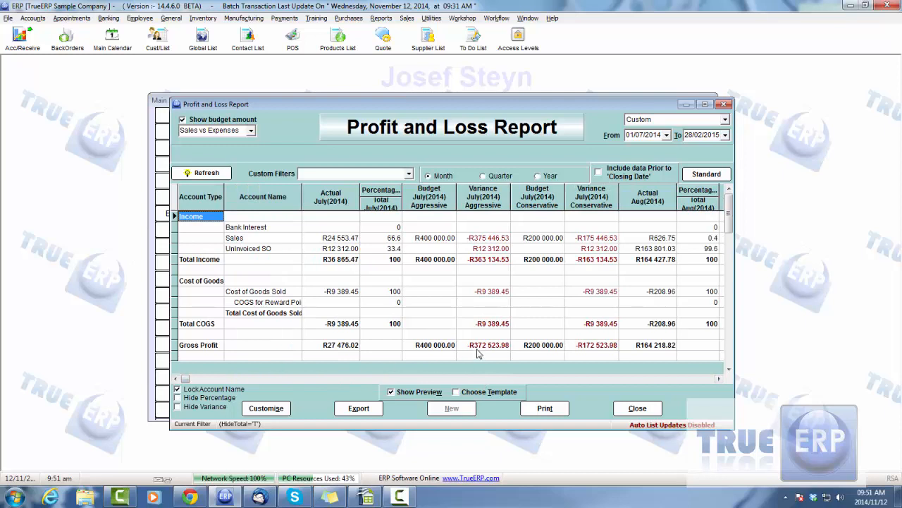
- Examine the Sales row's aggressive and conservative July 2014 budgets and variances alongside the August figures, then close the Profit and Loss Report
{"action": "left_click", "coordinate": [433, 240]}
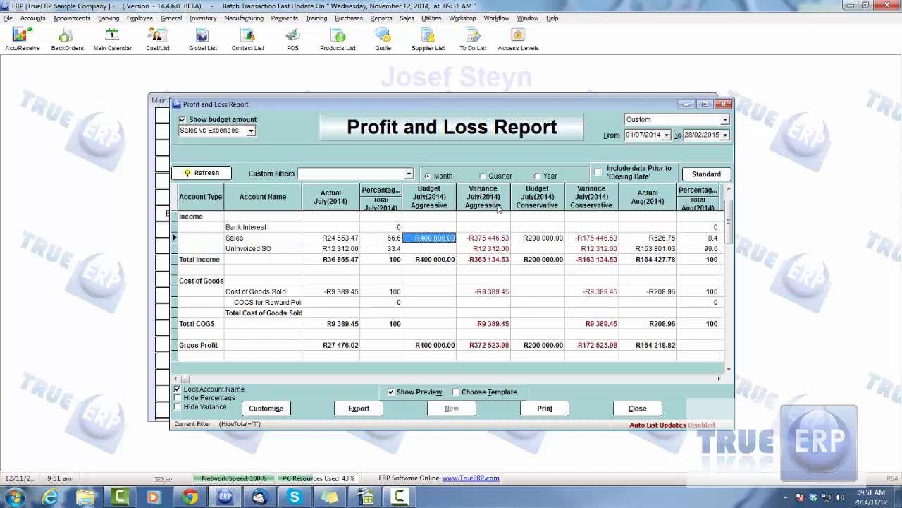
{"action": "left_click", "coordinate": [498, 242]}
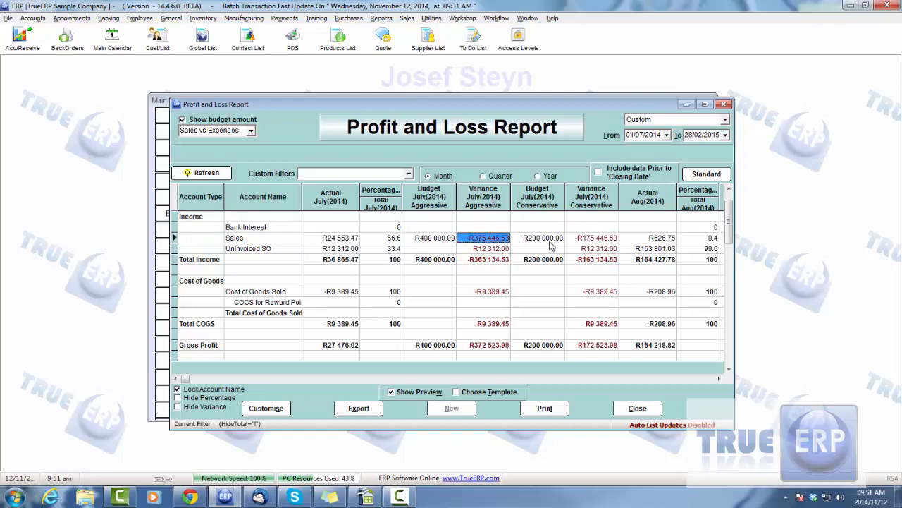
{"action": "left_click", "coordinate": [550, 242]}
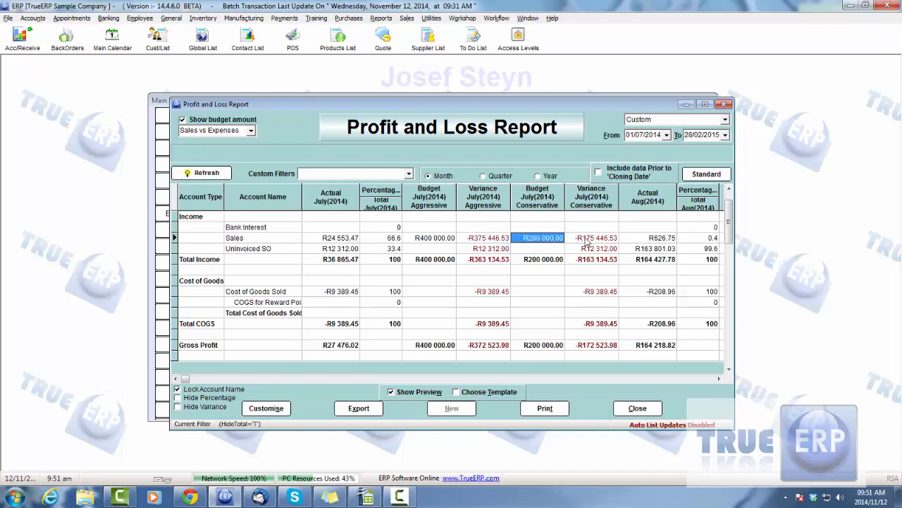
{"action": "left_click", "coordinate": [657, 240]}
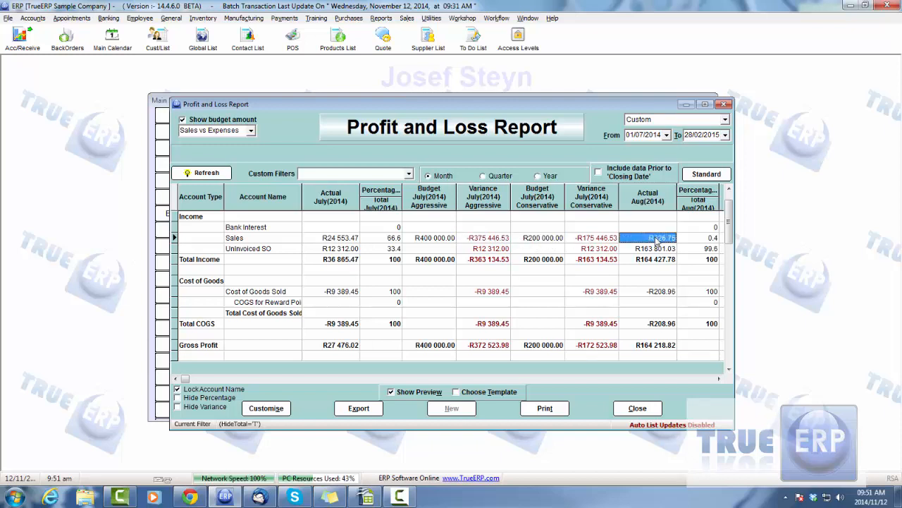
{"action": "left_click", "coordinate": [719, 379]}
{"action": "left_click", "coordinate": [720, 379]}
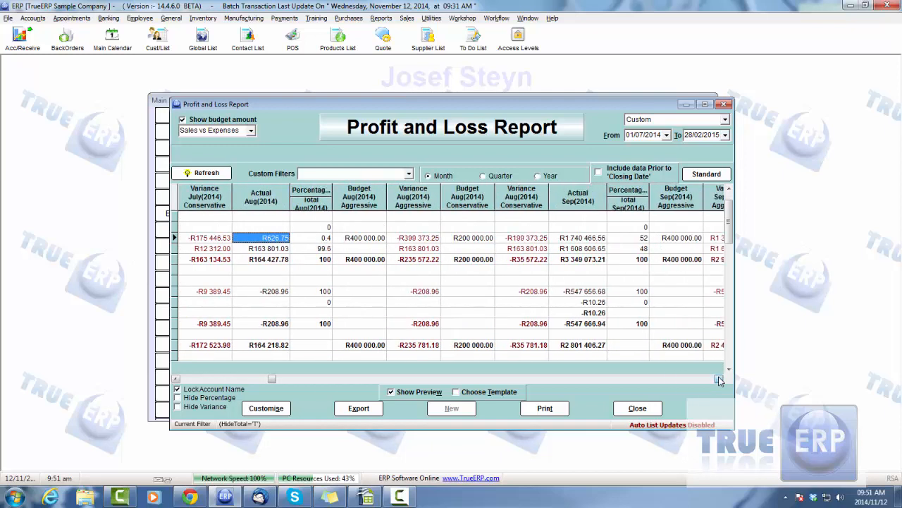
{"action": "left_click_drag", "start_coordinate": [273, 379], "coordinate": [184, 378]}
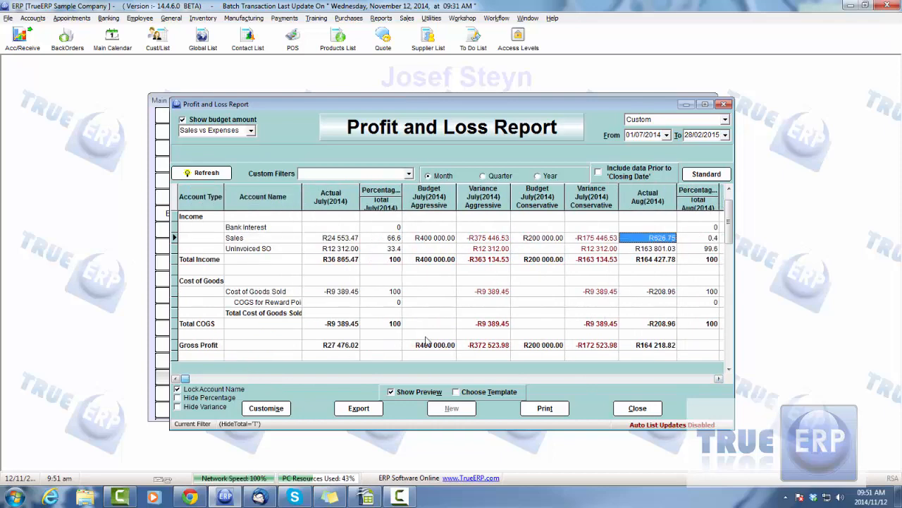
{"action": "left_click", "coordinate": [638, 408]}
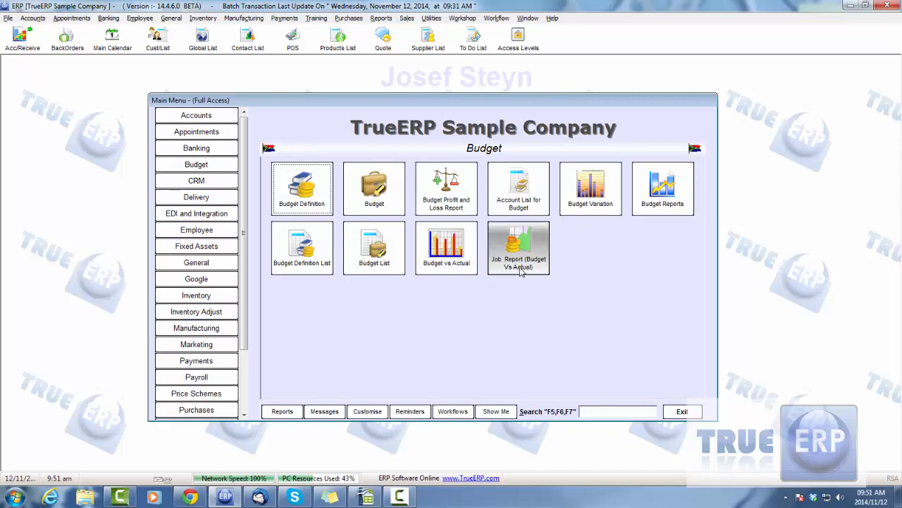
- Open the Budget vs Actual report, refresh it, and toggle Ignore Dates on and off
{"action": "left_click", "coordinate": [444, 252]}
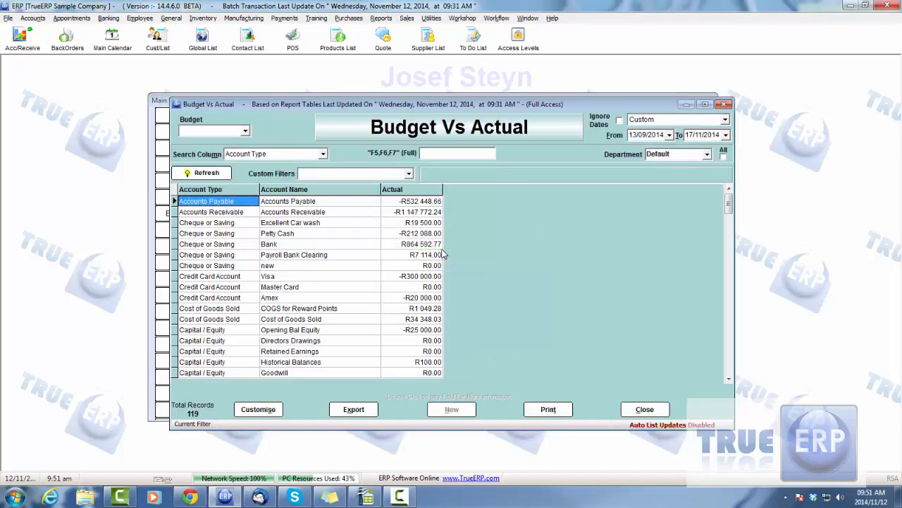
{"action": "left_click", "coordinate": [211, 175]}
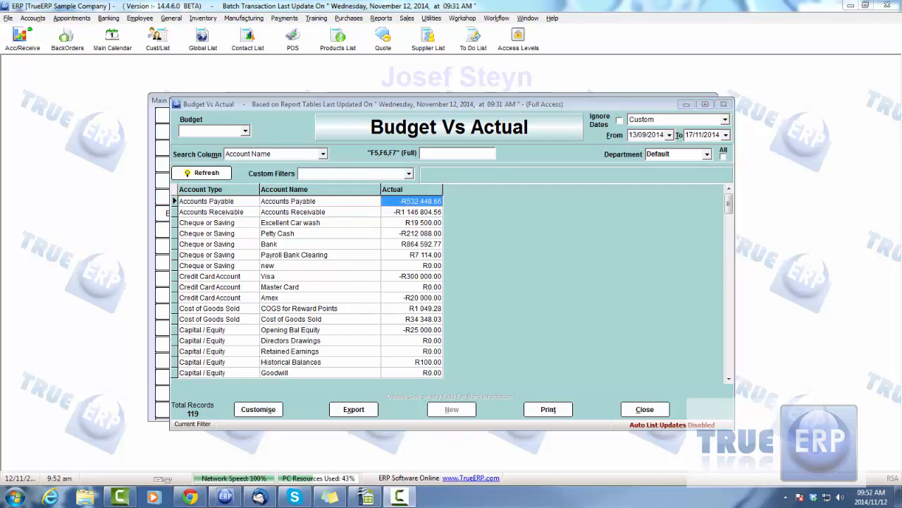
{"action": "left_click", "coordinate": [620, 121]}
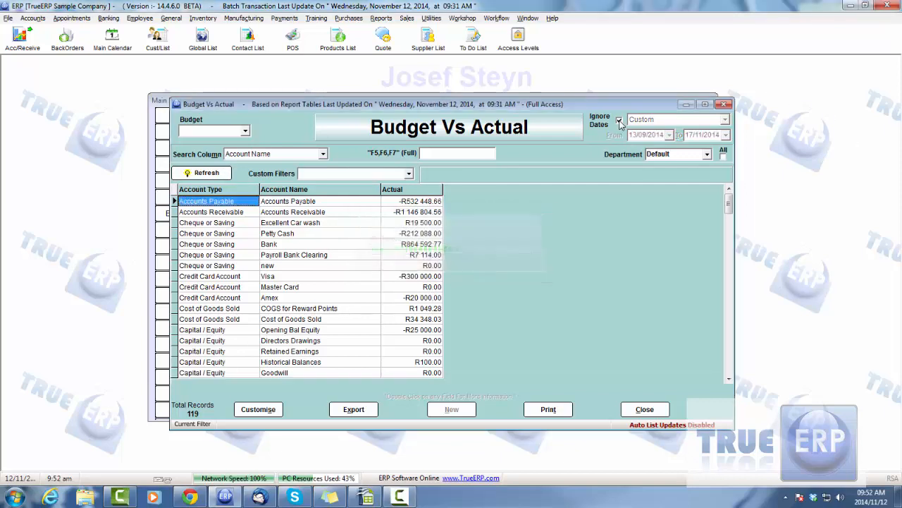
{"action": "left_click", "coordinate": [620, 121]}
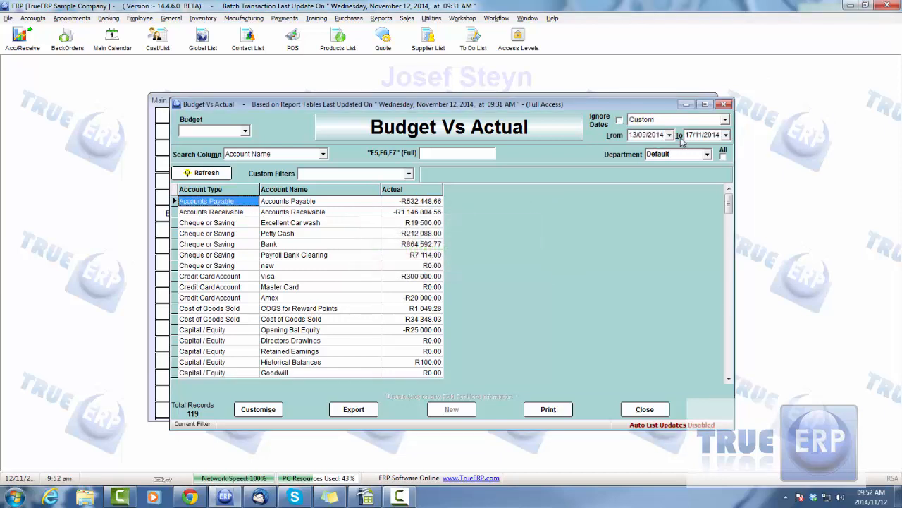
- Set the Budget Vs Actual report's start date to 17/11/2014
{"action": "left_click", "coordinate": [669, 134]}
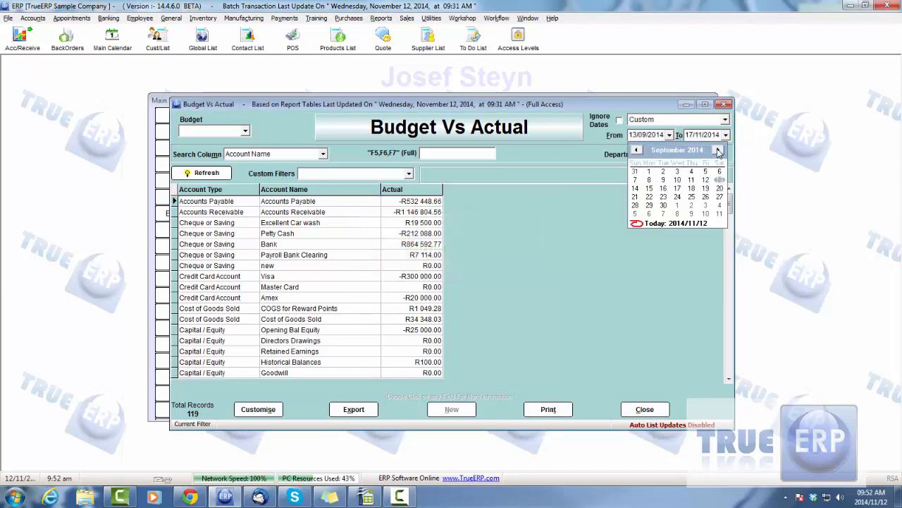
{"action": "left_click", "coordinate": [717, 150]}
{"action": "left_click", "coordinate": [717, 150]}
{"action": "left_click", "coordinate": [717, 150]}
{"action": "left_click", "coordinate": [677, 186]}
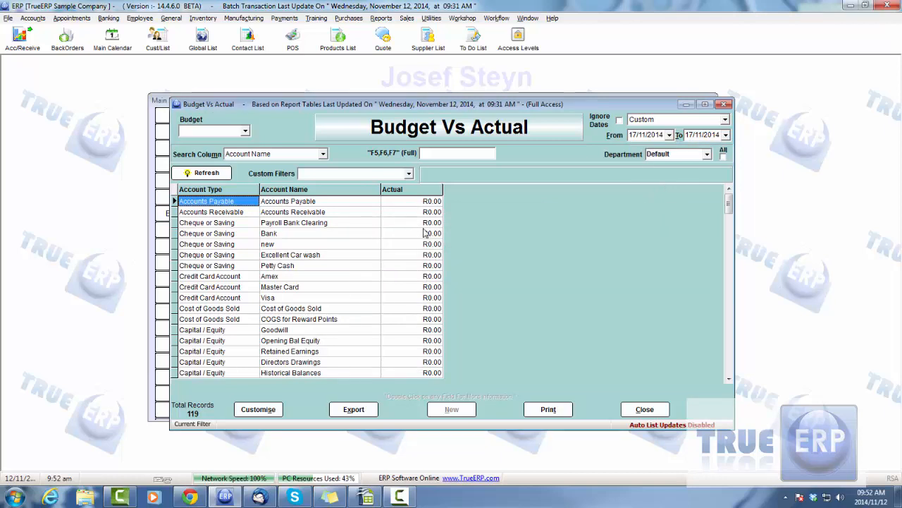
- Include all departments, set the start date to 16/06/2014, and close the Budget Vs Actual report
{"action": "left_click", "coordinate": [722, 156]}
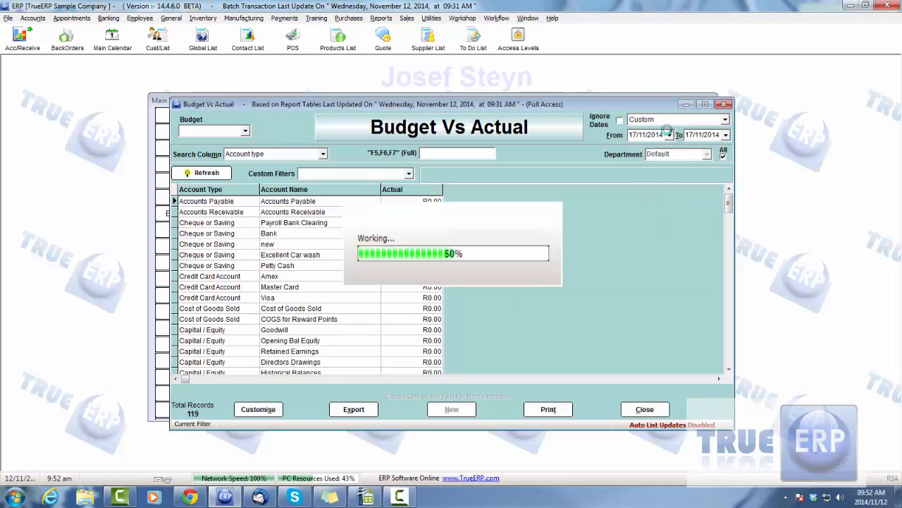
{"action": "left_click", "coordinate": [669, 135]}
{"action": "left_click", "coordinate": [635, 149]}
{"action": "left_click", "coordinate": [636, 150]}
{"action": "left_click", "coordinate": [636, 150]}
{"action": "left_click", "coordinate": [636, 150]}
{"action": "left_click", "coordinate": [636, 150]}
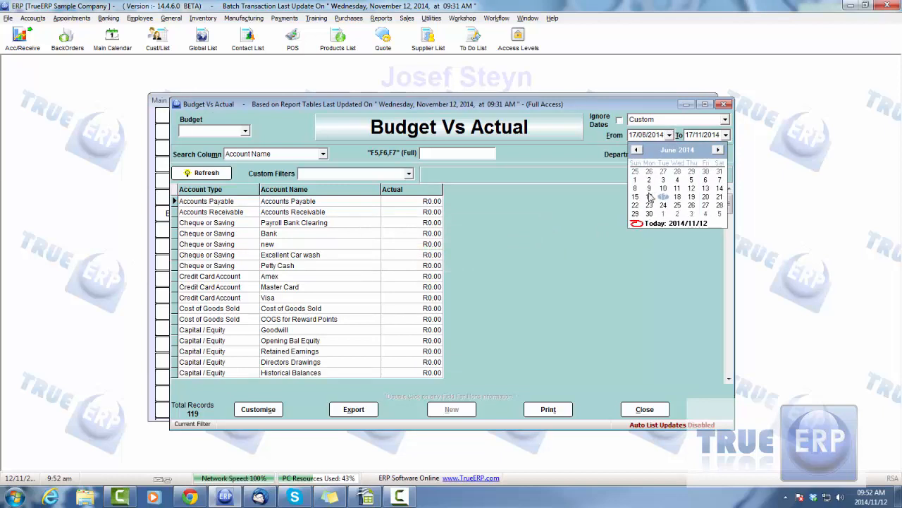
{"action": "left_click", "coordinate": [649, 197]}
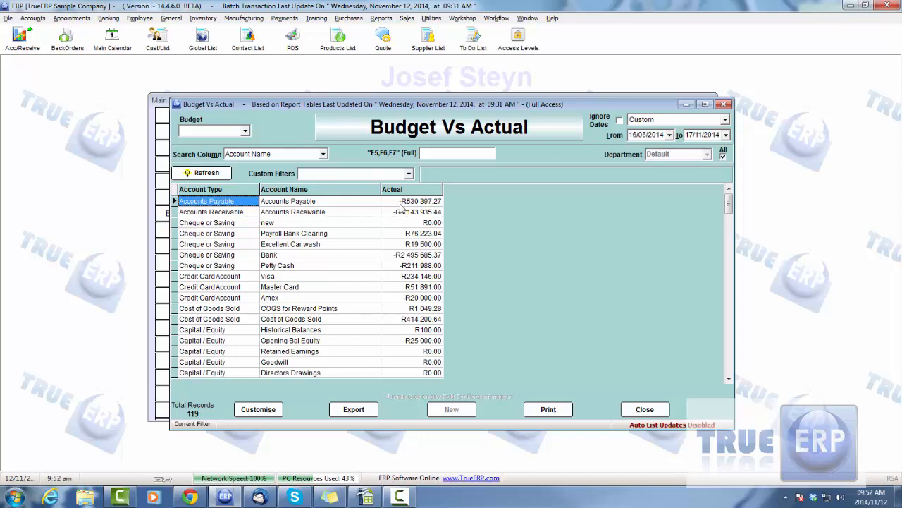
{"action": "left_click", "coordinate": [663, 407]}
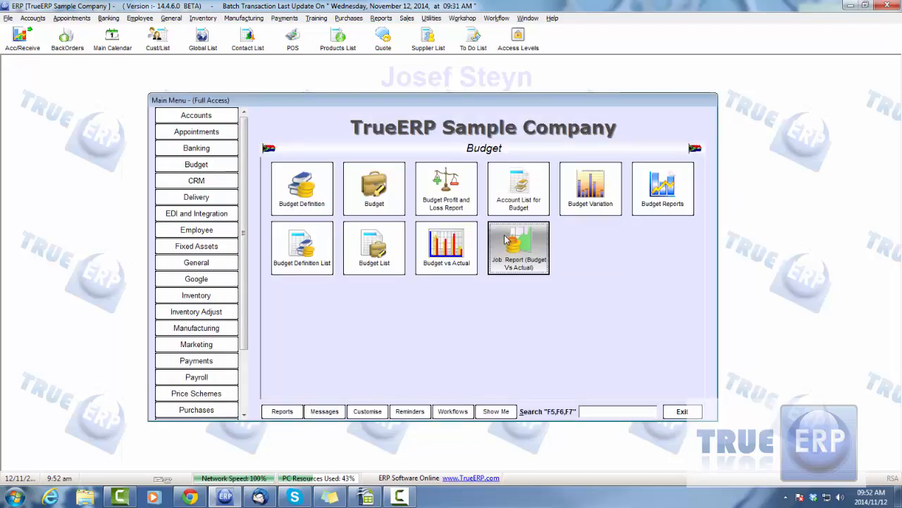
- Open the Job Report (Budget Vs Actual), review the actual amounts per account and job, and close it
{"action": "left_click", "coordinate": [505, 240]}
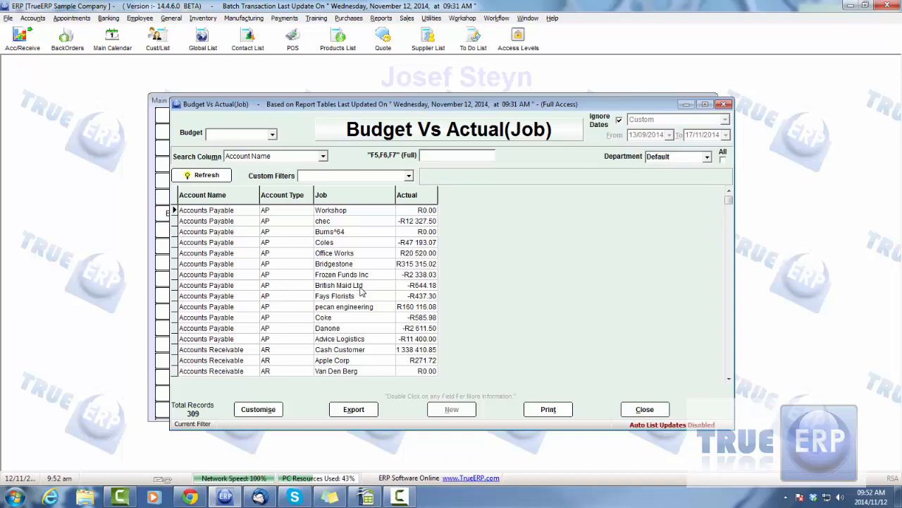
{"action": "left_click", "coordinate": [646, 410]}
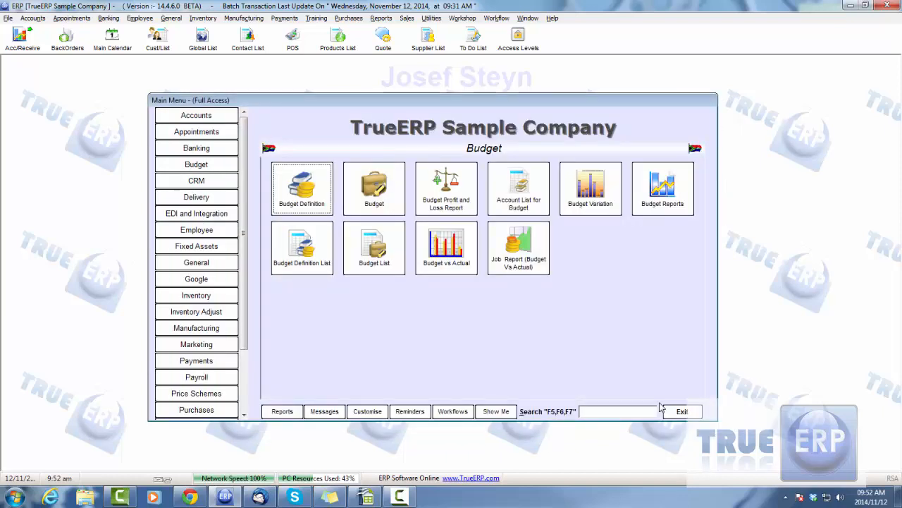